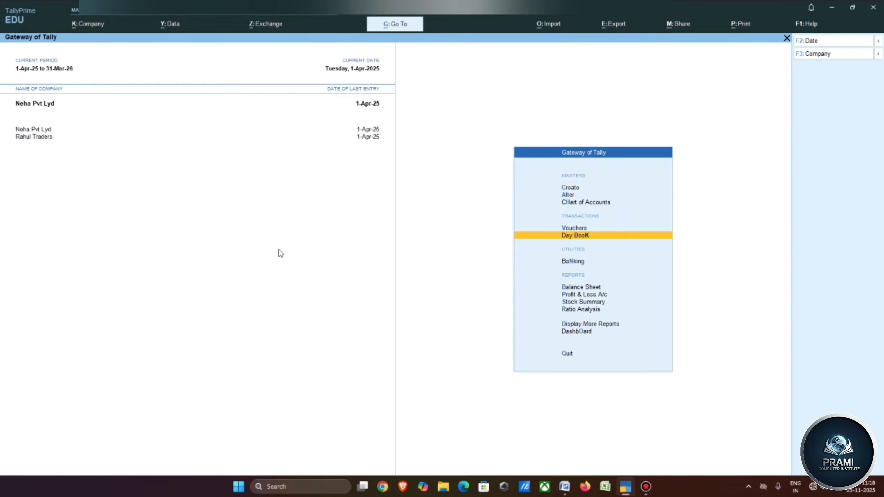
Step: Check the Day Book, and draft a payment voucher debiting Salary with 60,000 against Cash without saving it
key(Return)
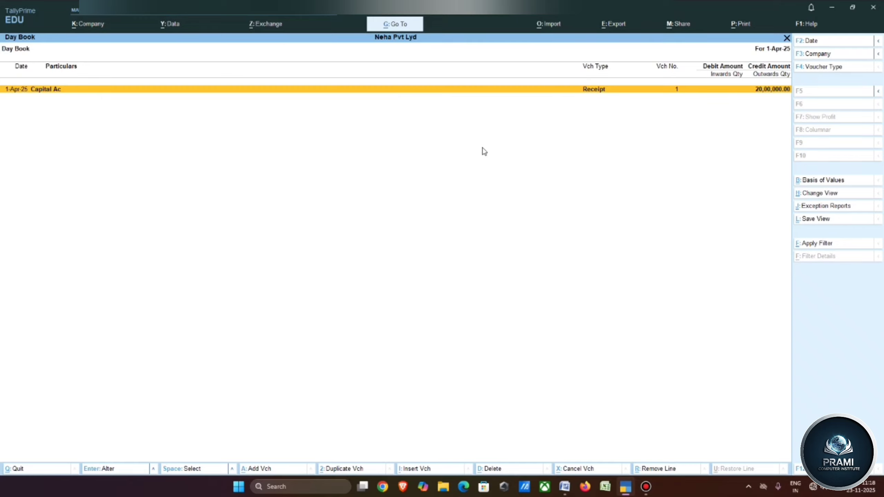
key(Escape)
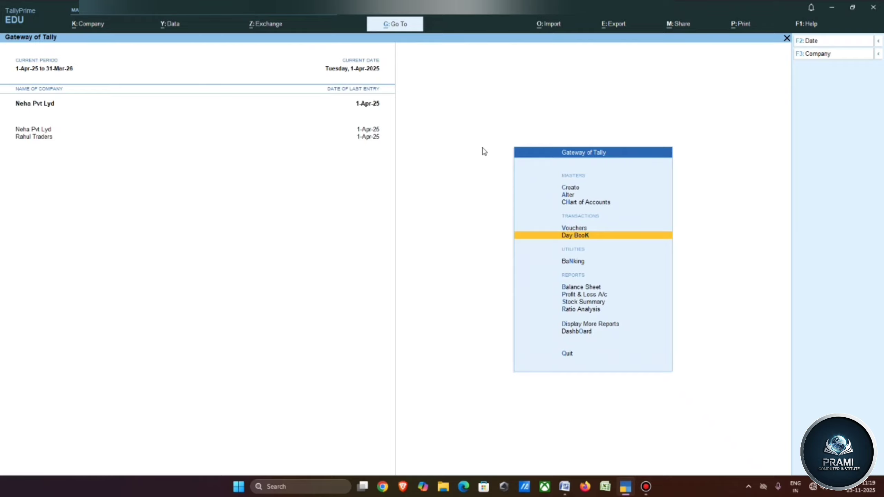
key(v)
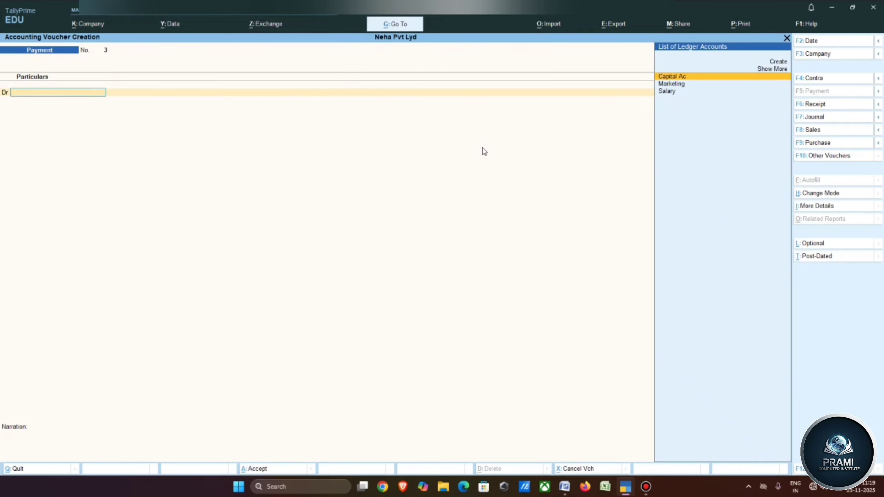
key(Down)
key(Down)
key(Return)
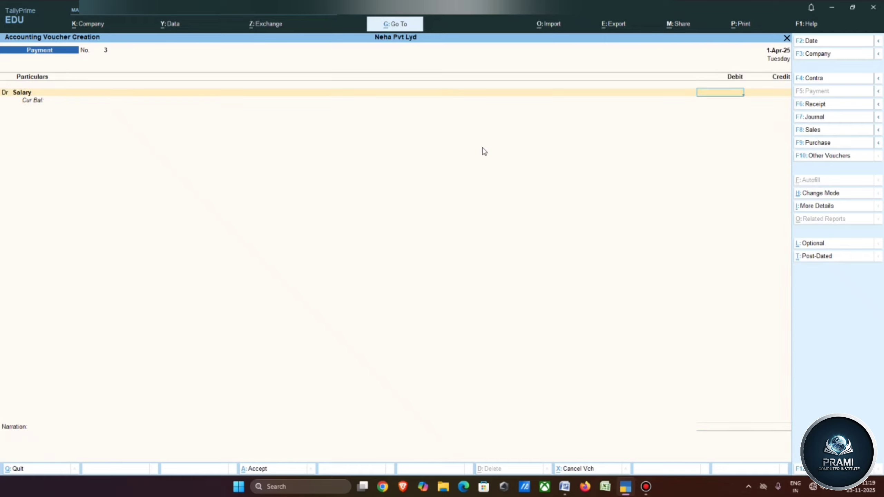
text(60000)
key(Return)
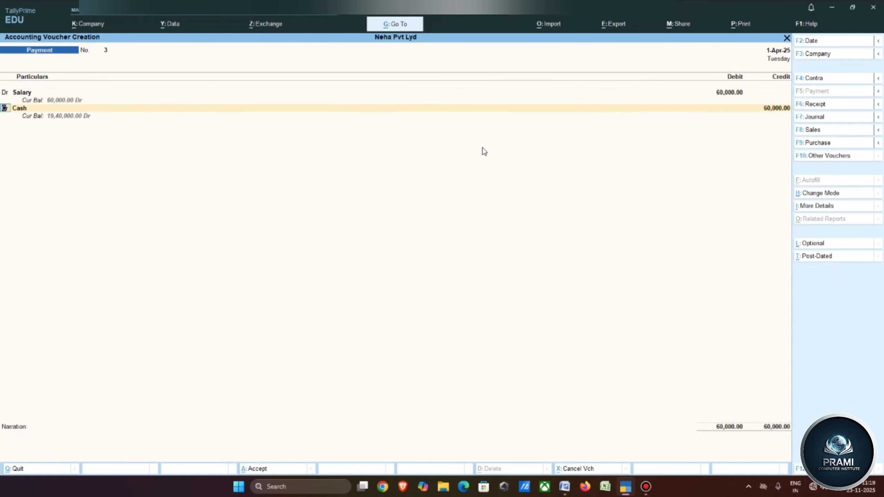
key(Return)
key(Return)
key(Escape)
key(Escape)
key(Return)
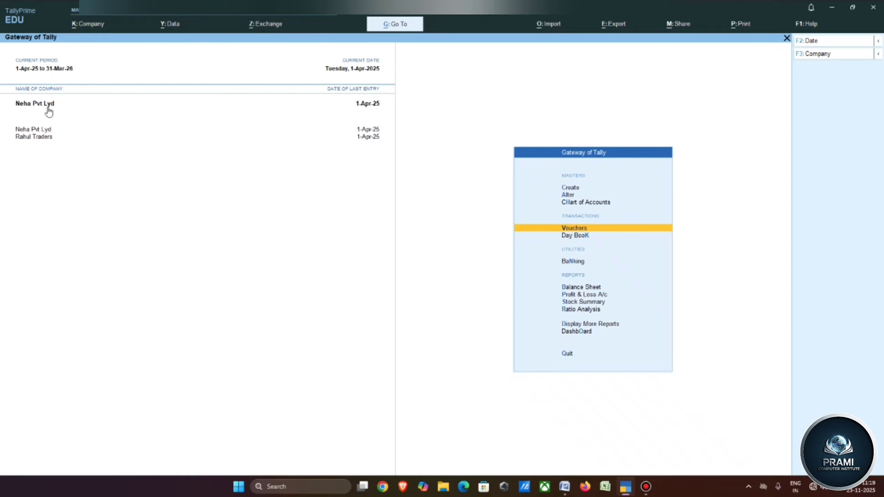
Step: Enable Cost Centres in the company features of Neha Pvt Lyd and save the settings
key(alt)
key(alt+k)
key(Down)
key(Down)
key(Down)
key(Down)
key(Down)
key(Down)
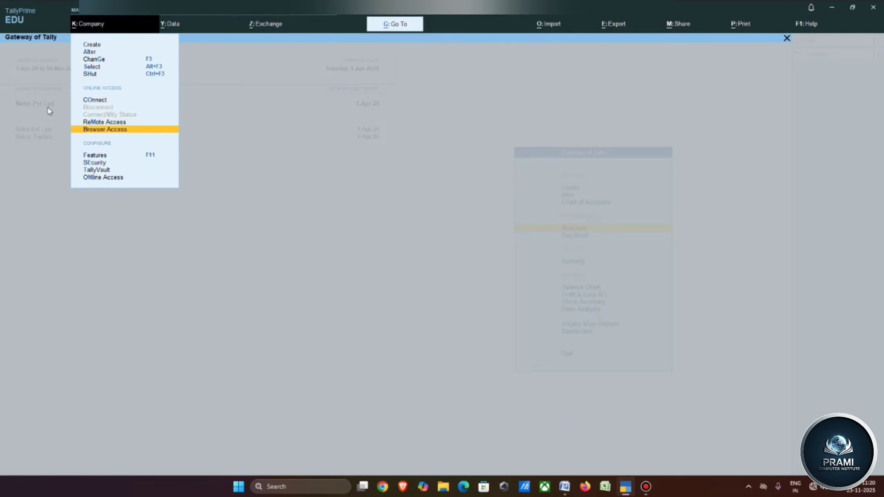
key(Down)
key(Return)
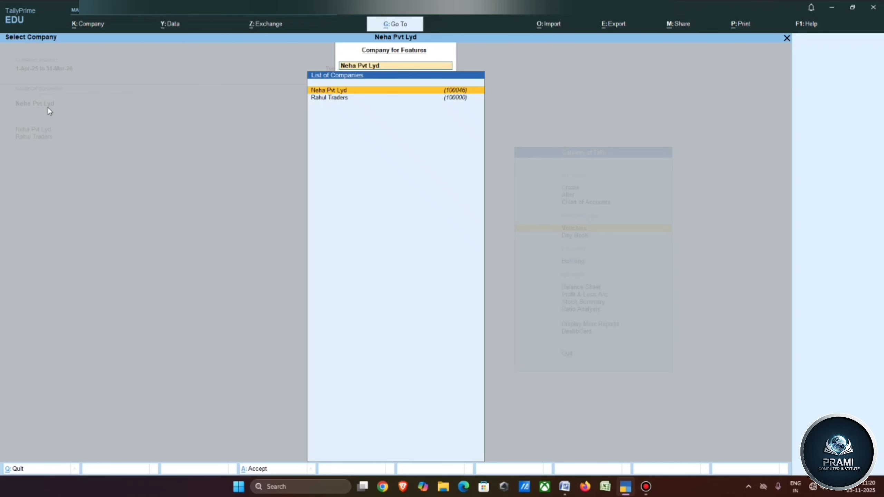
key(Return)
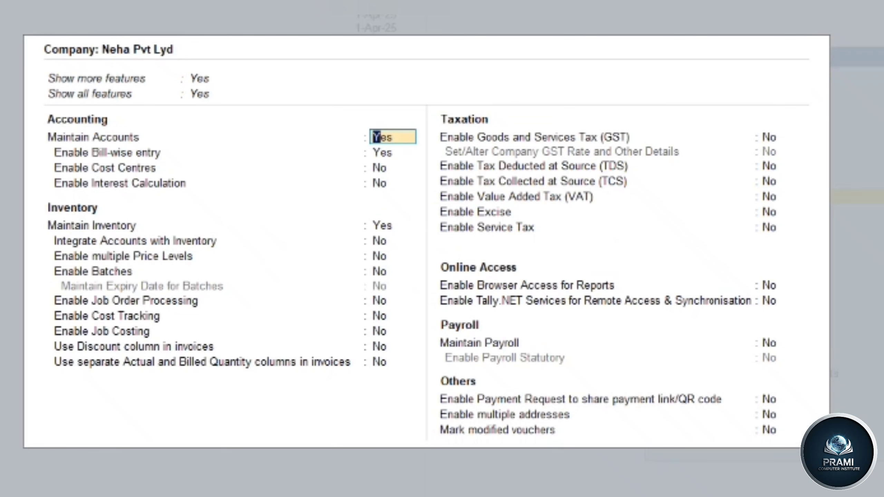
key(Return)
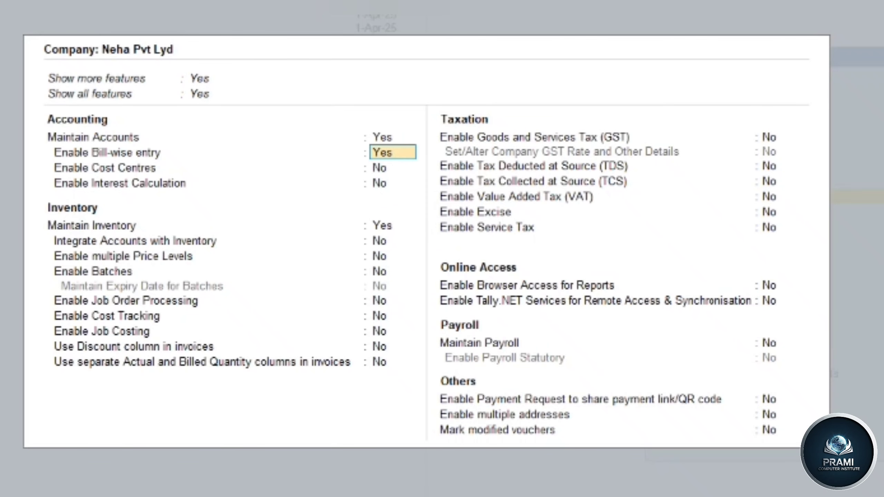
key(Return)
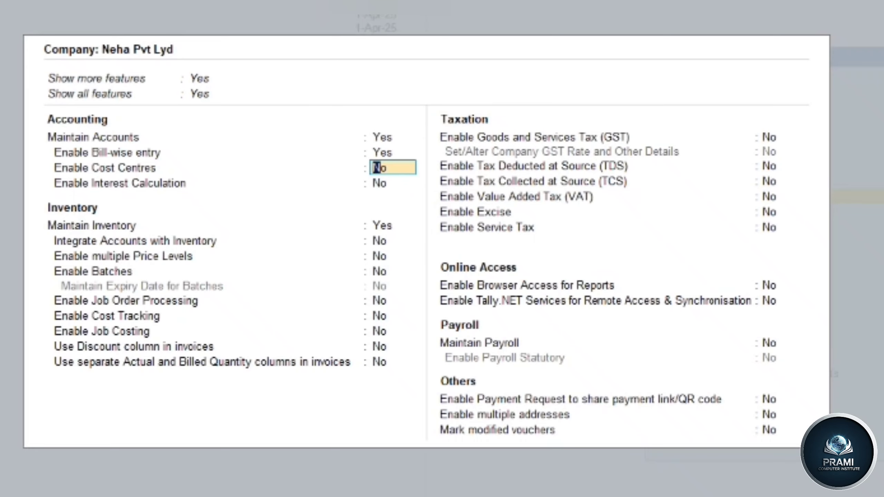
text(y)
key(Return)
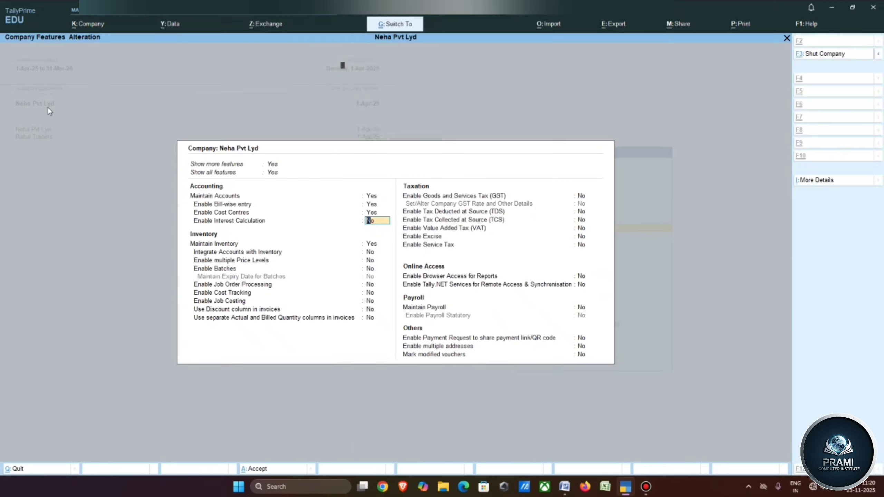
key(ctrl+a)
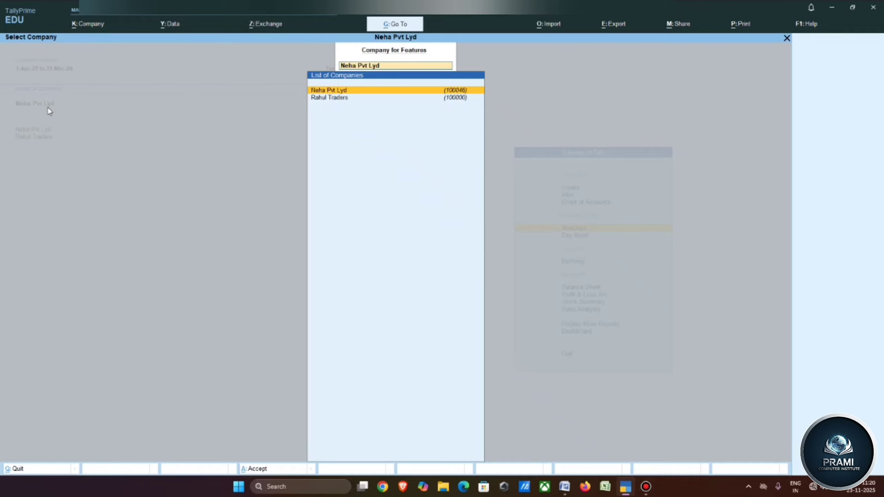
key(Escape)
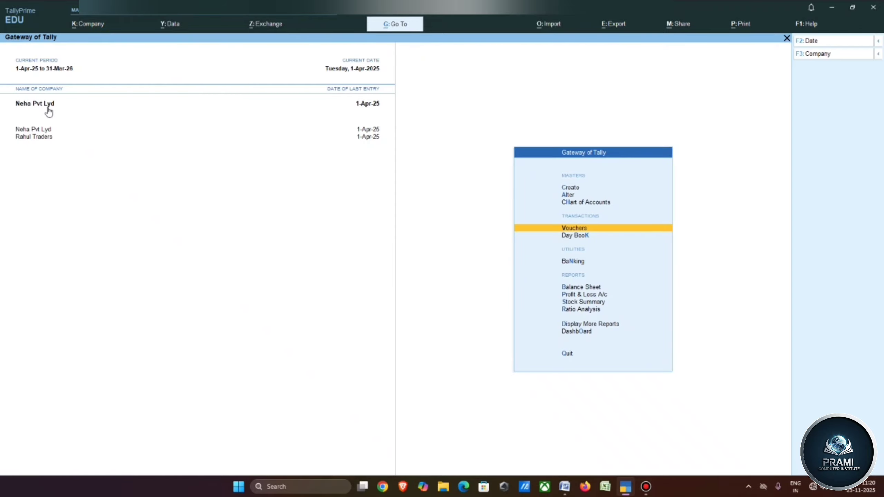
Step: Bring up the full list of masters available for creation and examine its Cost Category and Cost Centre entries
key(c)
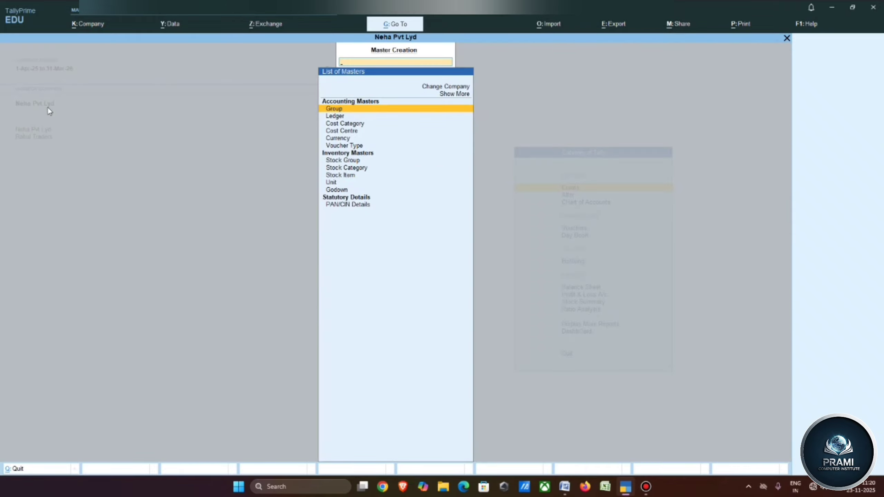
key(Down)
key(Down)
key(Down)
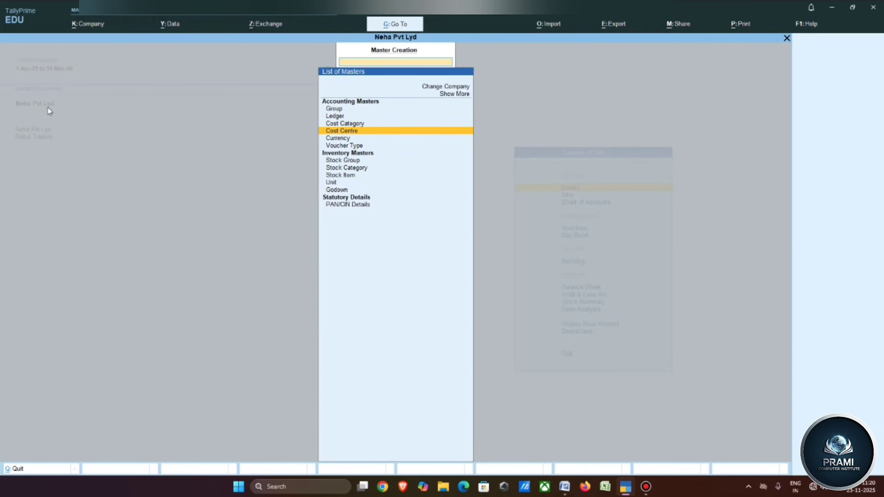
key(Up)
key(Down)
key(Up)
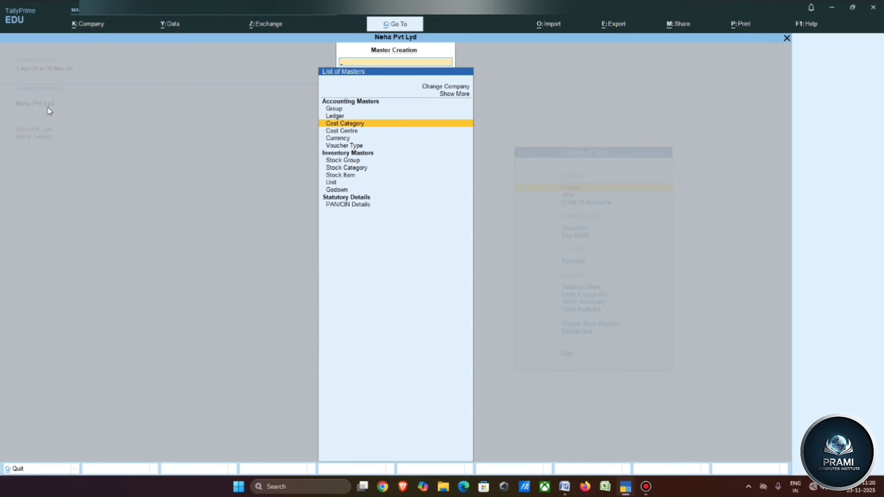
key(Down)
key(Up)
key(Down)
key(Up)
key(Up)
key(Up)
key(Up)
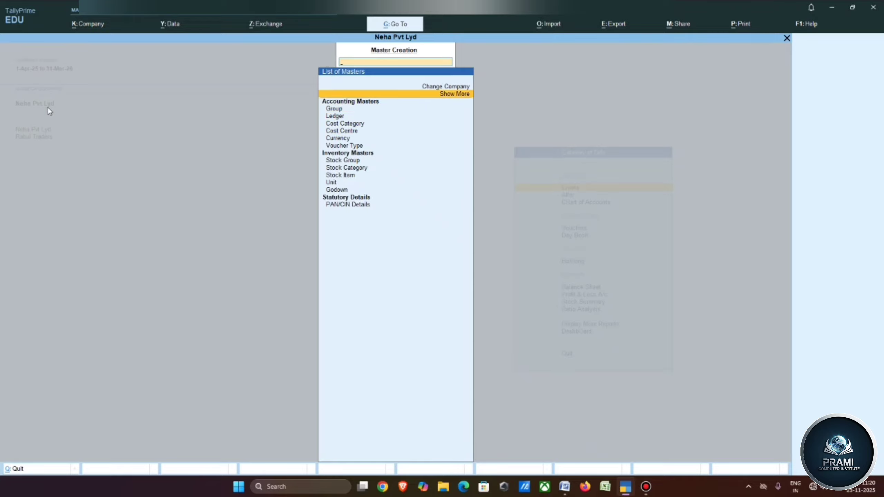
key(Down)
key(Down)
key(Down)
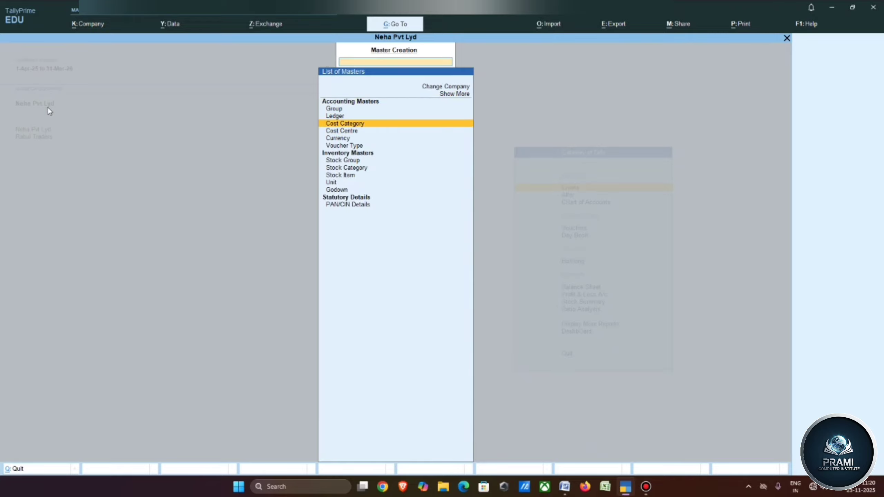
key(Down)
key(Down)
key(Down)
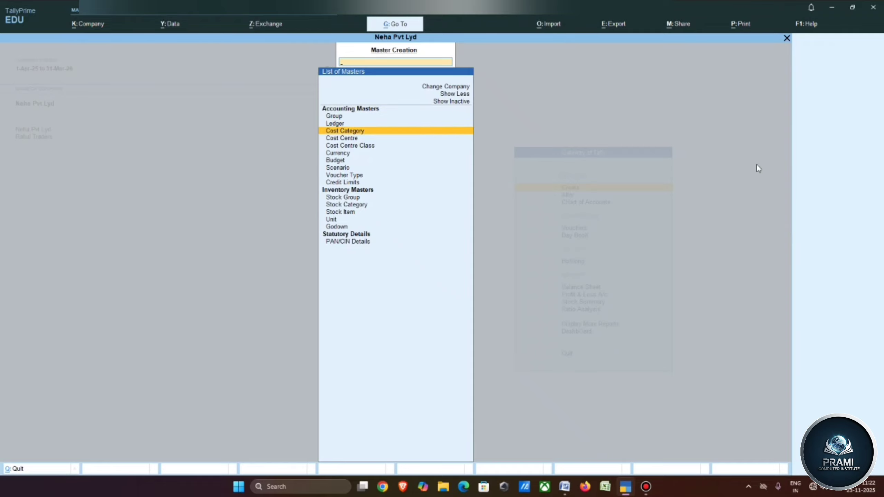
Step: Create a cost category named "Emploees Salary" with no alias, allocating revenue items but not non-revenue items
key(Return)
key(c)
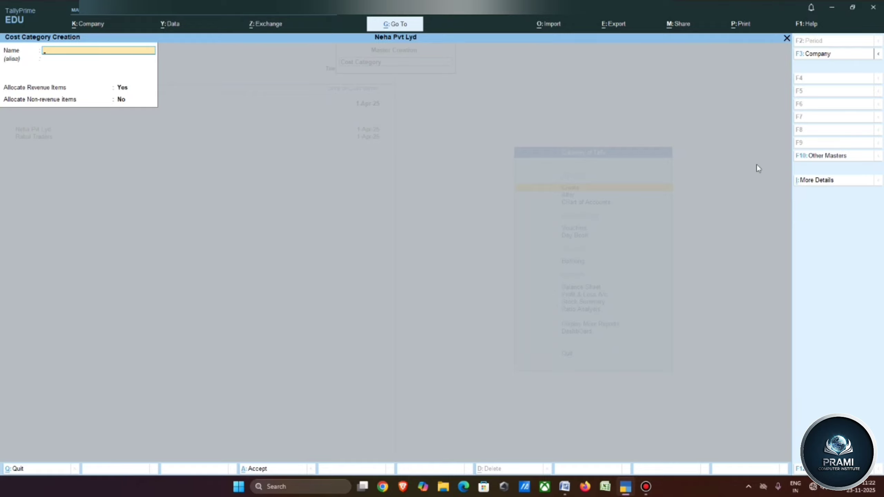
text(E)
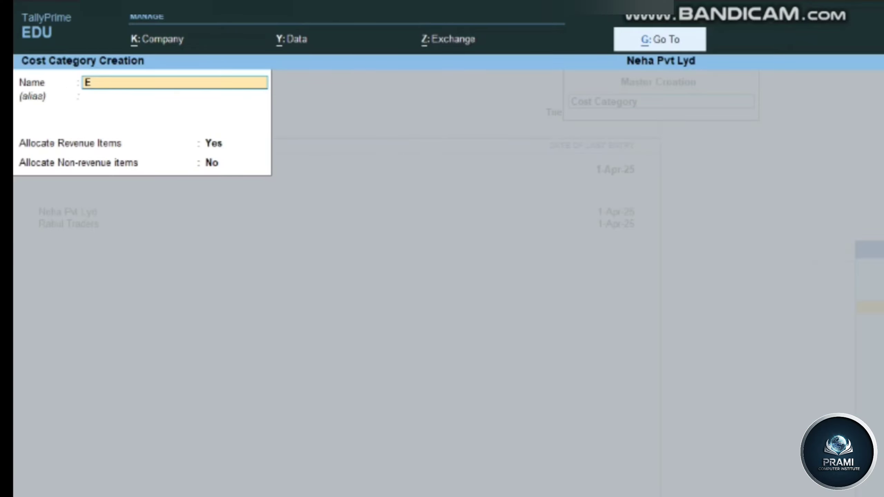
text(mploees Salaru)
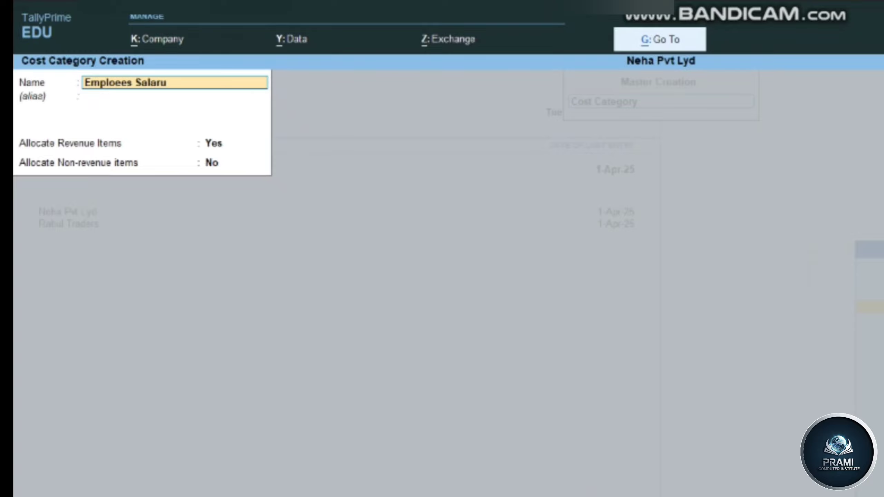
key(BackSpace)
text(y)
key(Return)
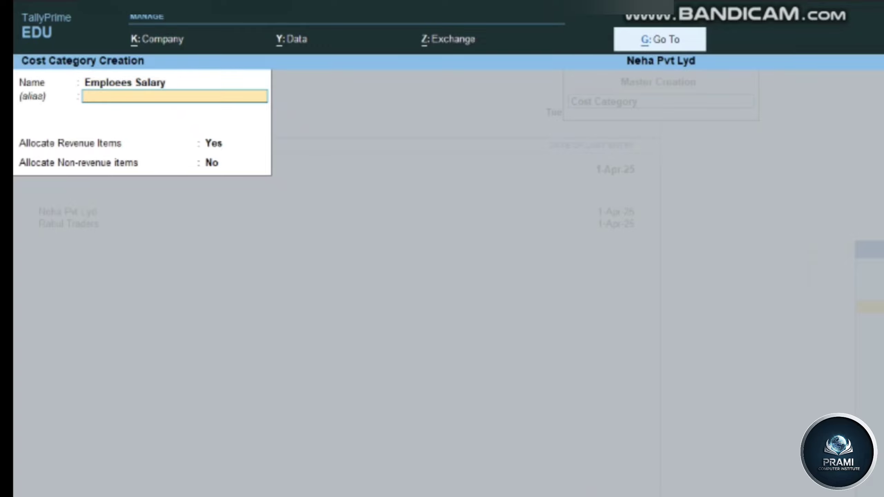
key(Return)
key(Return)
key(Return)
key(Return)
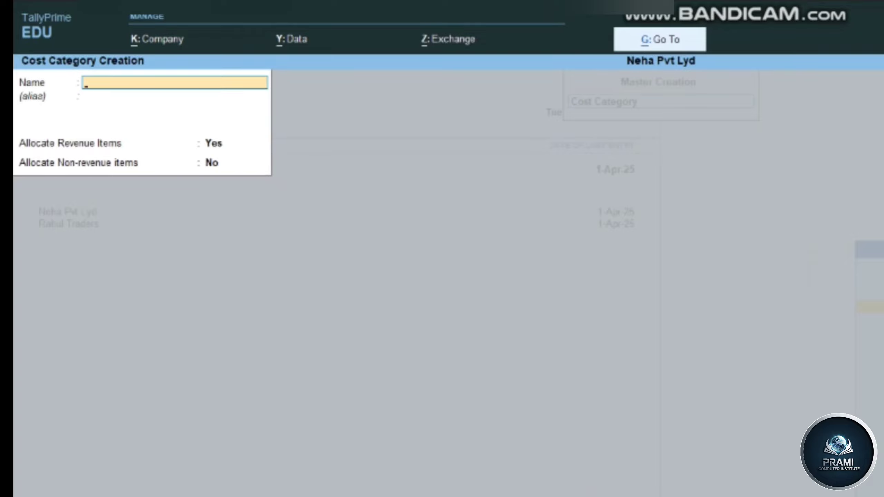
Step: Create another cost category named "Marketting" with the default allocation options, and leave cost category creation
text(Marketting)
key(Return)
key(Return)
key(Return)
key(Return)
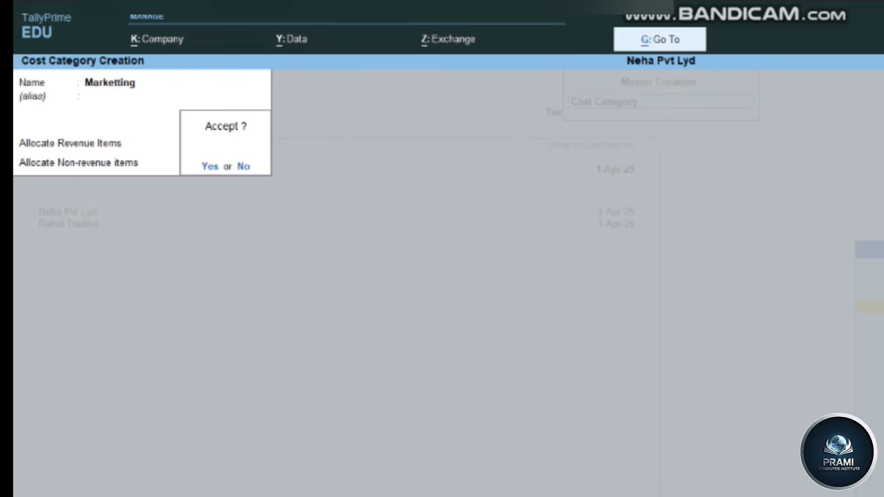
key(Return)
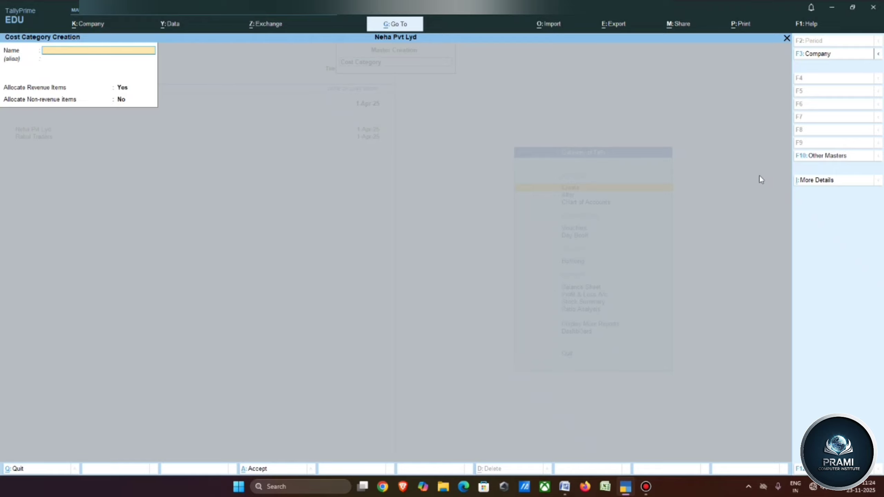
key(Escape)
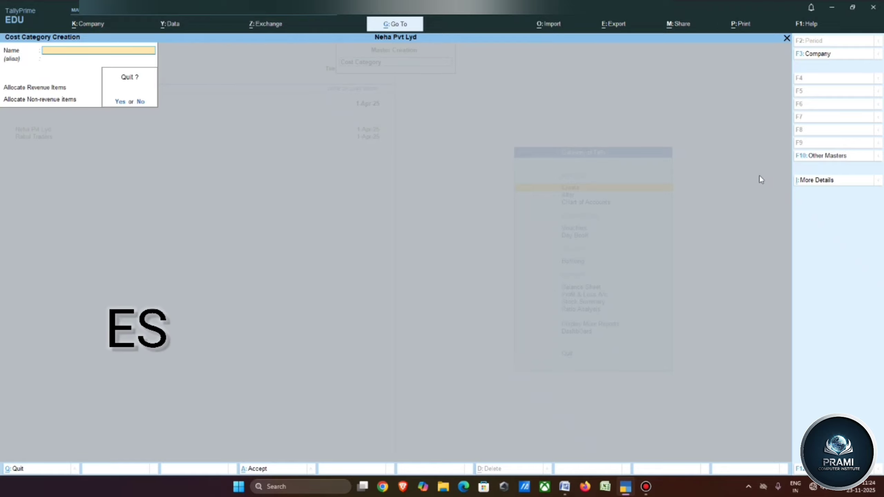
key(Return)
Step: Create a cost centre with the first employee's name in the Emploees Salary category, under Primary
key(Down)
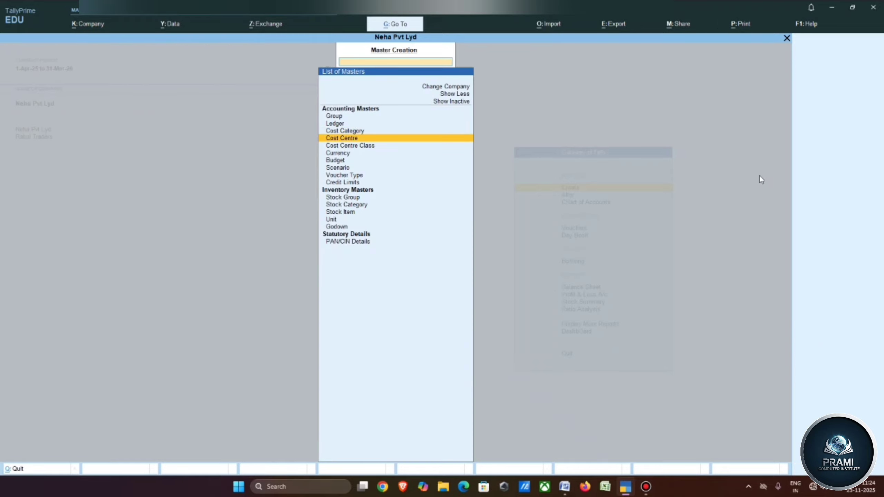
key(Return)
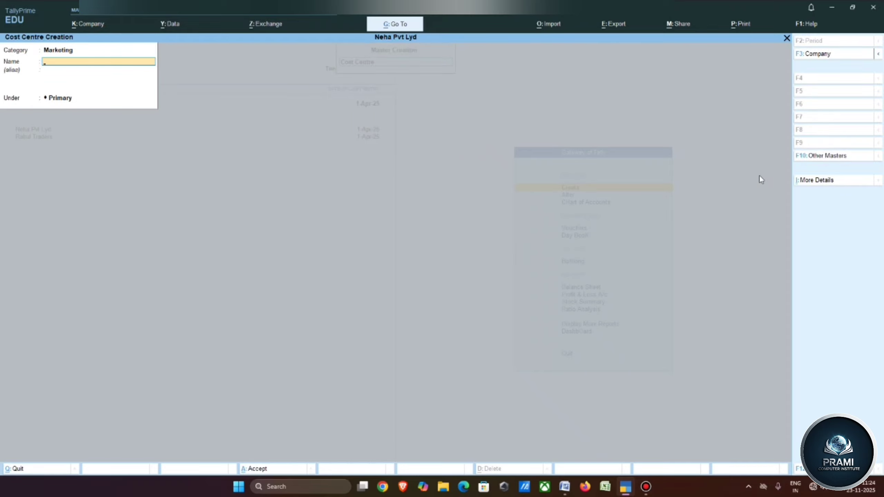
key(BackSpace)
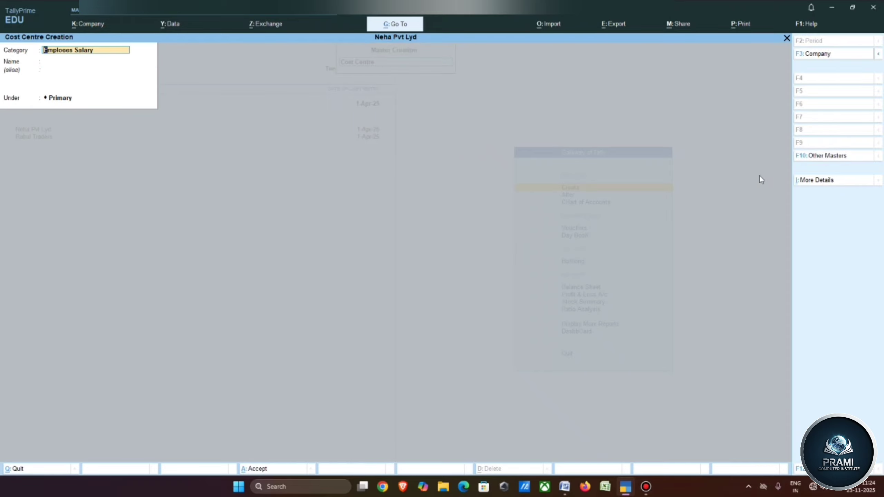
key(BackSpace)
key(Down)
key(Down)
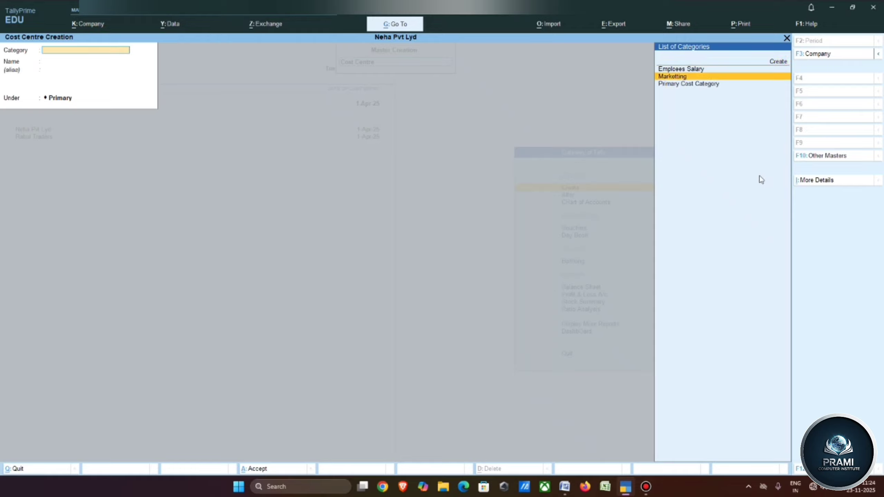
key(Up)
key(Return)
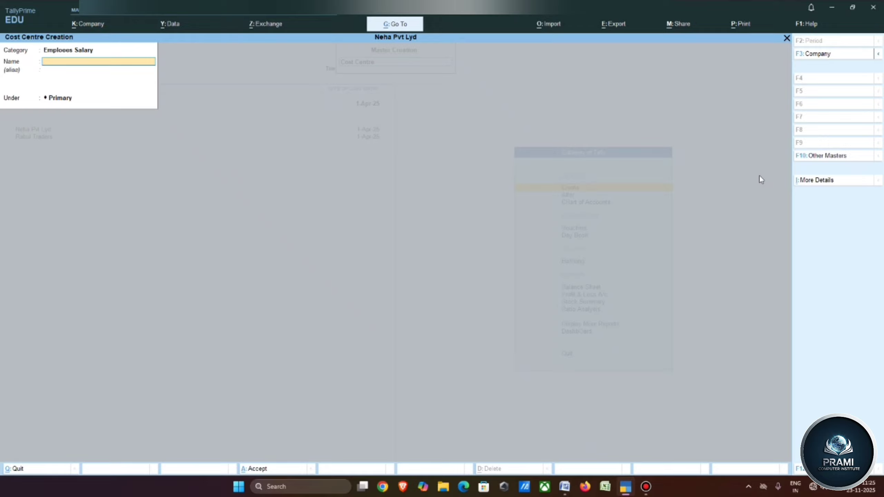
text(Rah)
key(Return)
key(Return)
key(Return)
key(Return)
Step: Create a cost centre with the second employee's name in the same salary category, under Primary
text(Ma)
key(Return)
key(Return)
key(Return)
key(Return)
Step: Create a cost centre with the third employee's name in the Emploees Salary category, under Primary
text(Rajehsh)
key(Return)
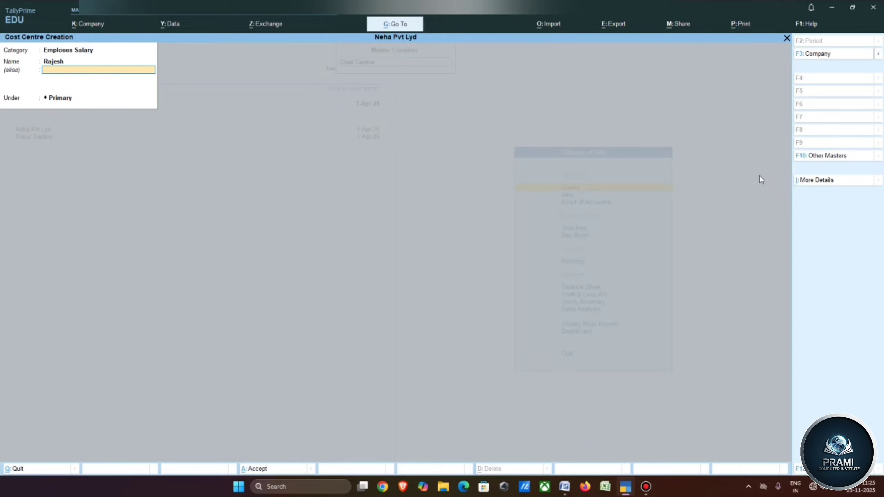
key(Return)
key(Return)
key(Return)
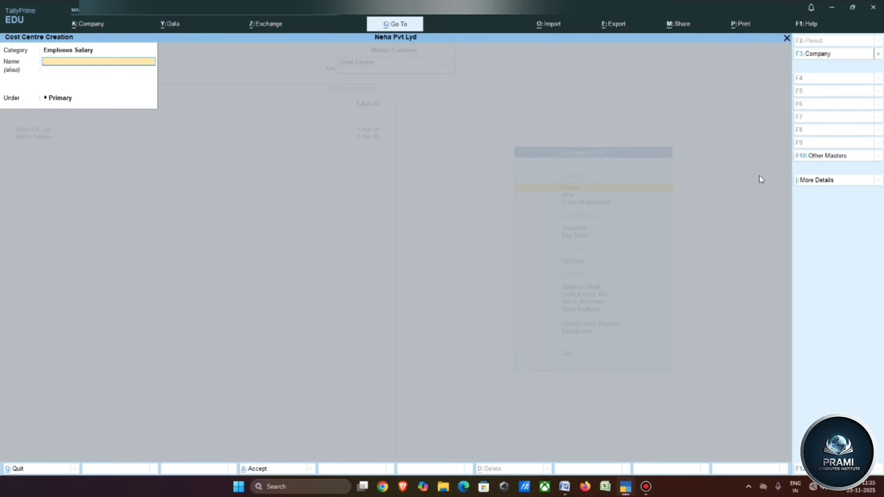
Step: Change the cost centre category to Marketting and create a cost centre named "Banner" under Primary
key(BackSpace)
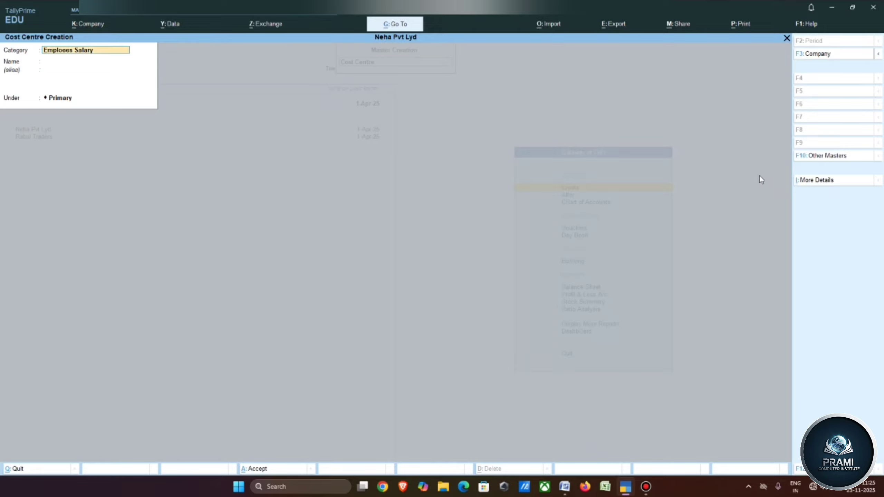
key(BackSpace)
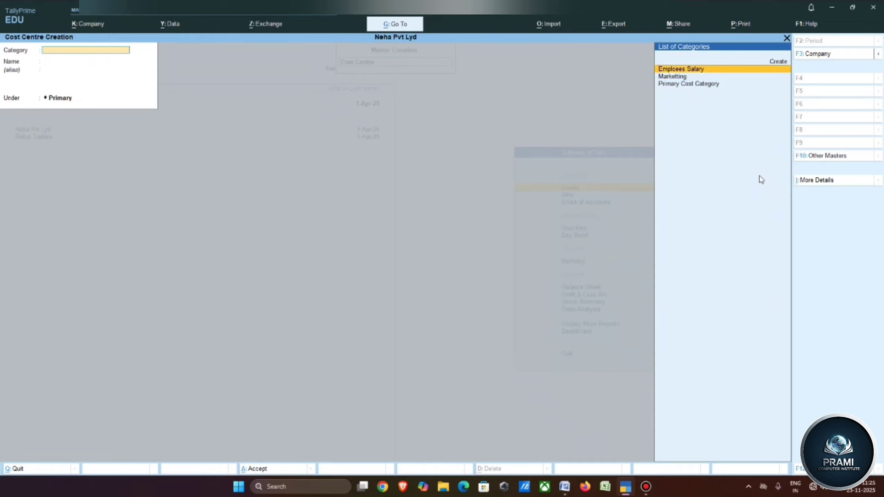
key(Down)
key(Return)
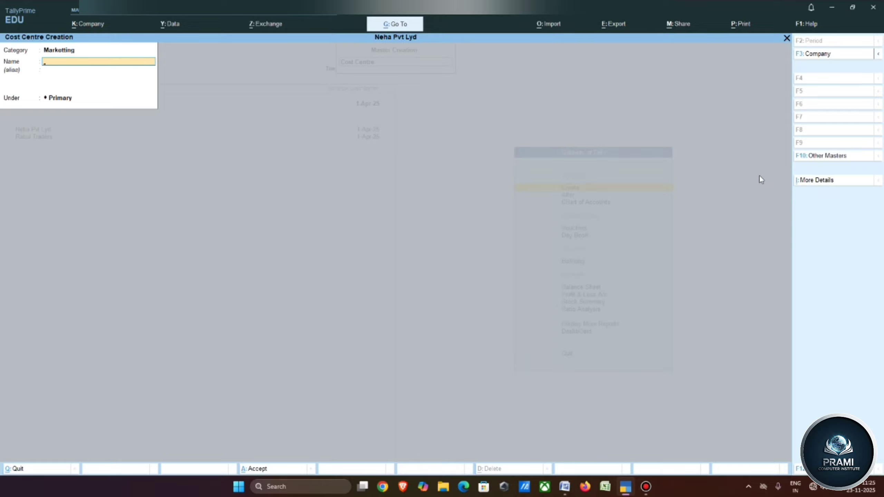
text(Banner)
key(Return)
key(Return)
key(Return)
Step: Create a cost centre named "Visiting Card" in the Marketting category, under Primary
text(Visiting card)
key(Return)
key(Return)
key(Return)
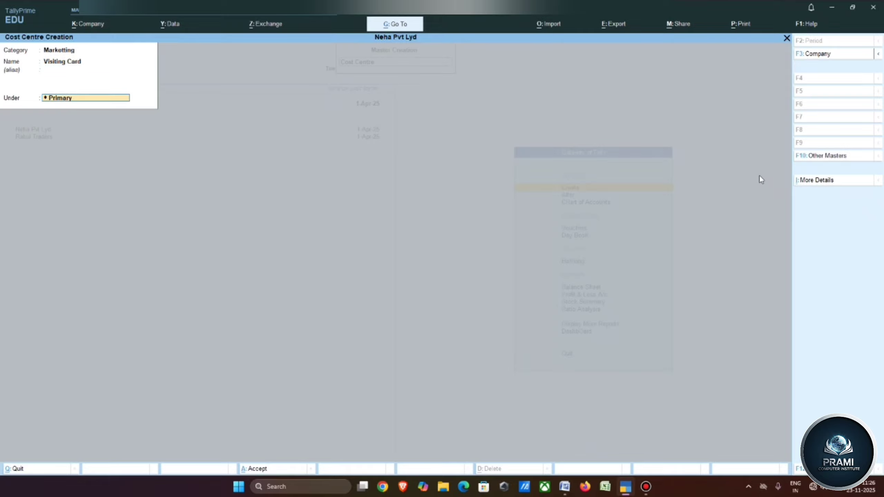
key(Return)
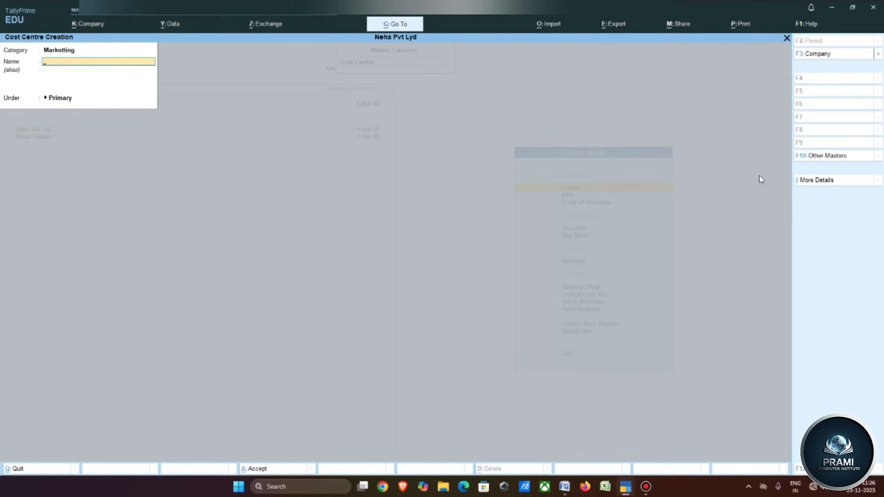
Step: Create a cost centre named "Pemphlete" in the Marketting category under Primary, and leave master creation
text(Pemphlete)
key(Return)
key(Return)
key(Return)
key(Return)
key(Escape)
key(Return)
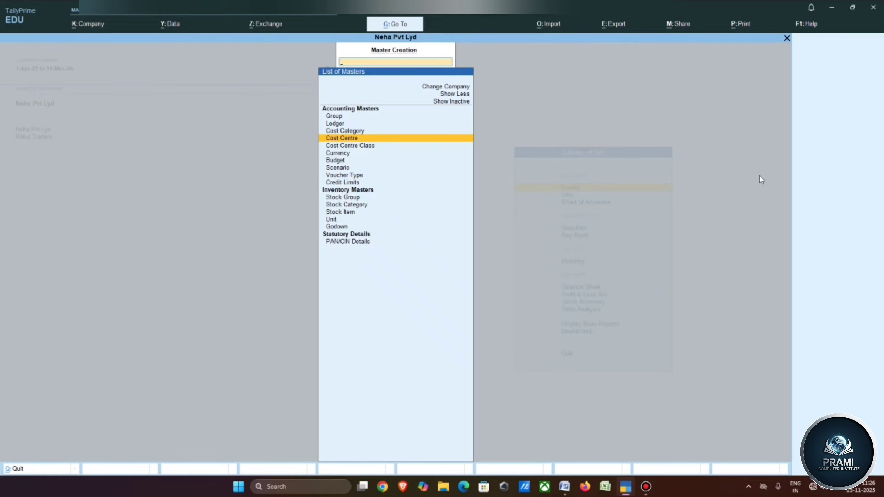
key(Escape)
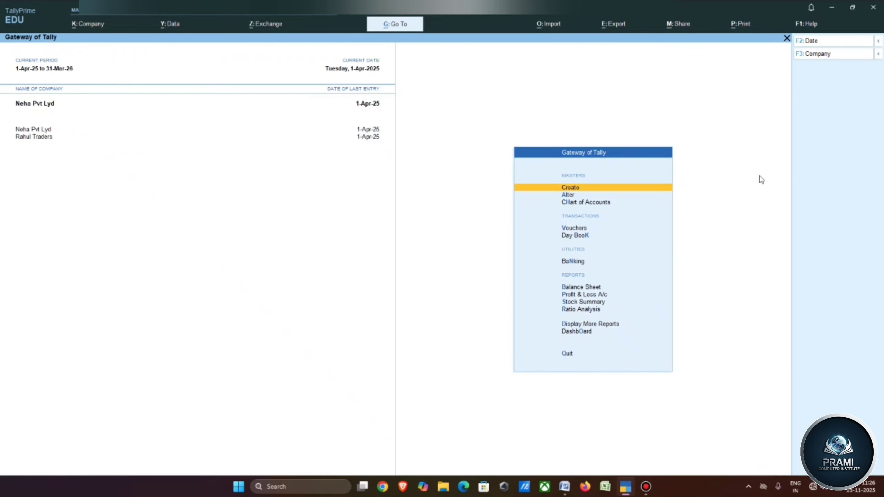
Step: Start a payment voucher that debits the Salary ledger with 60,000
key(Down)
key(Down)
key(Down)
key(Return)
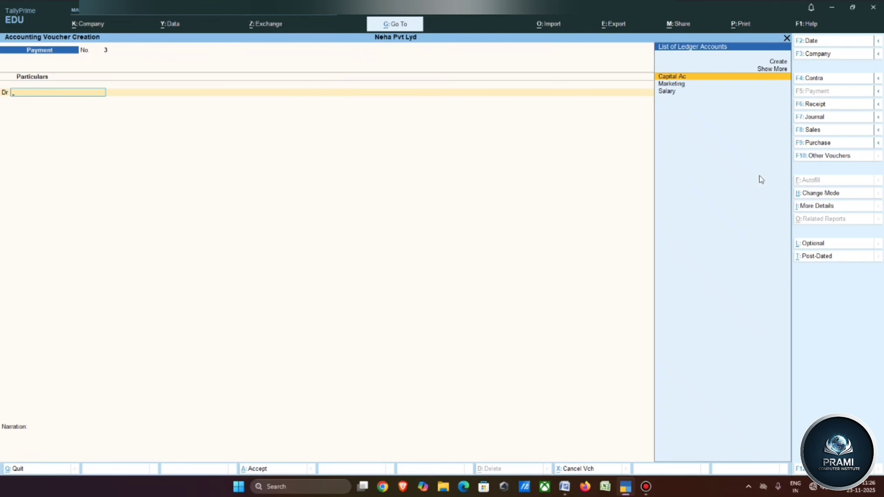
key(Down)
key(Down)
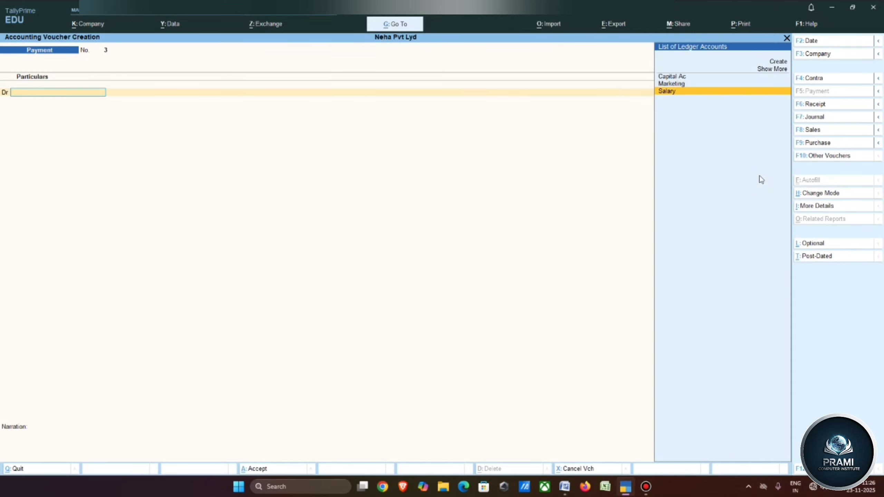
key(Return)
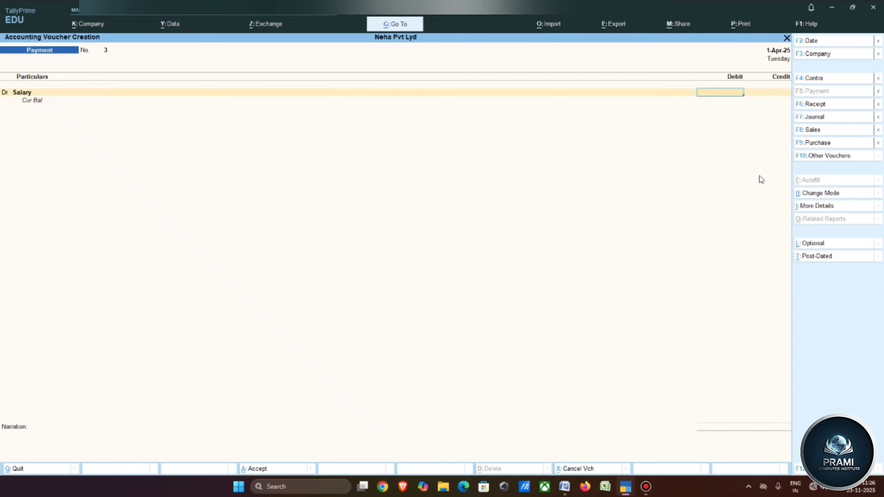
text(60000)
key(Return)
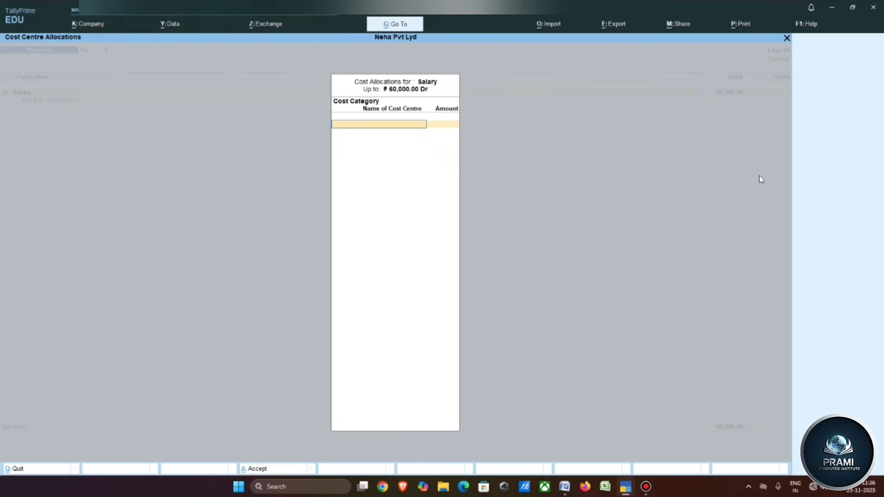
Step: Choose the Emploees Salary category for the salary allocation and assign 15,000 to the first employee's cost centre
key(space)
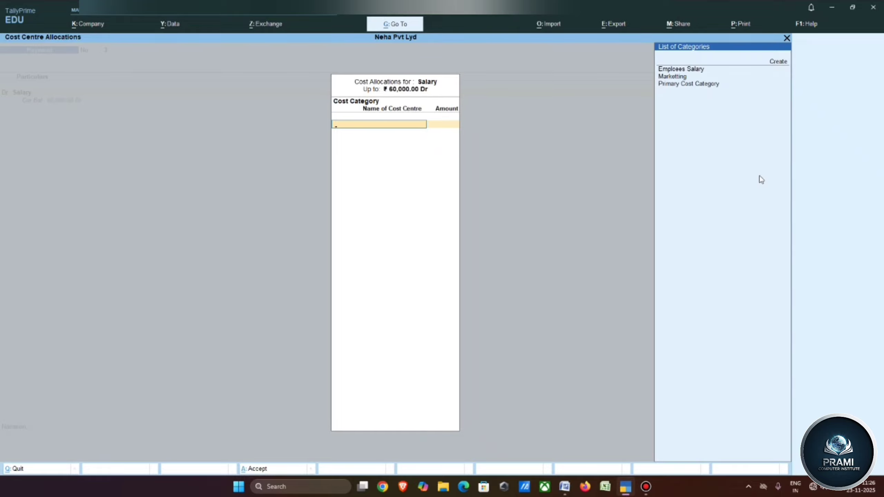
key(Down)
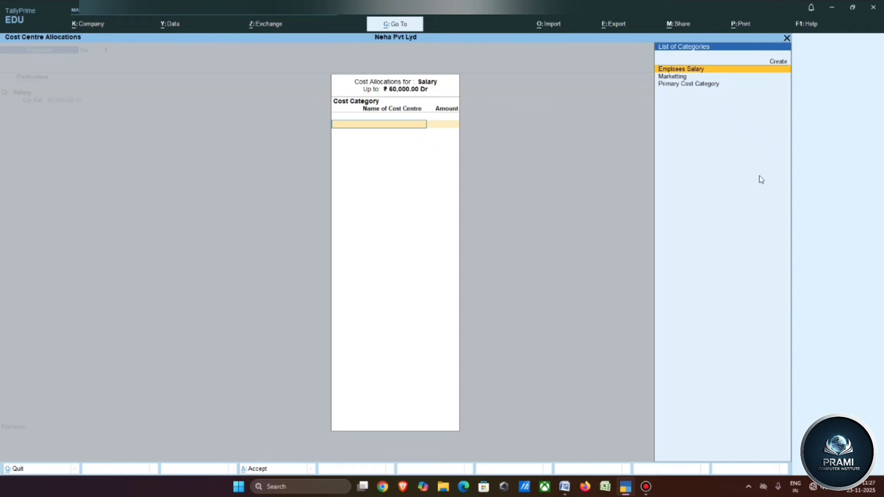
key(Return)
key(space)
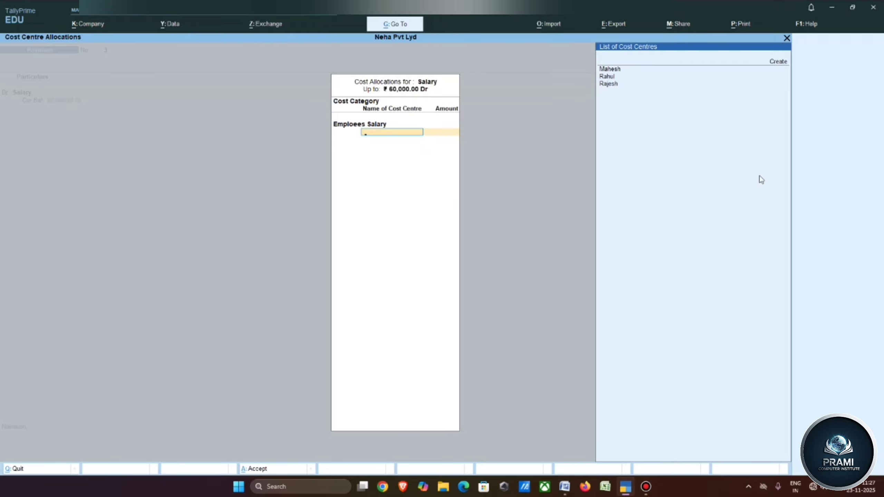
key(Down)
key(Return)
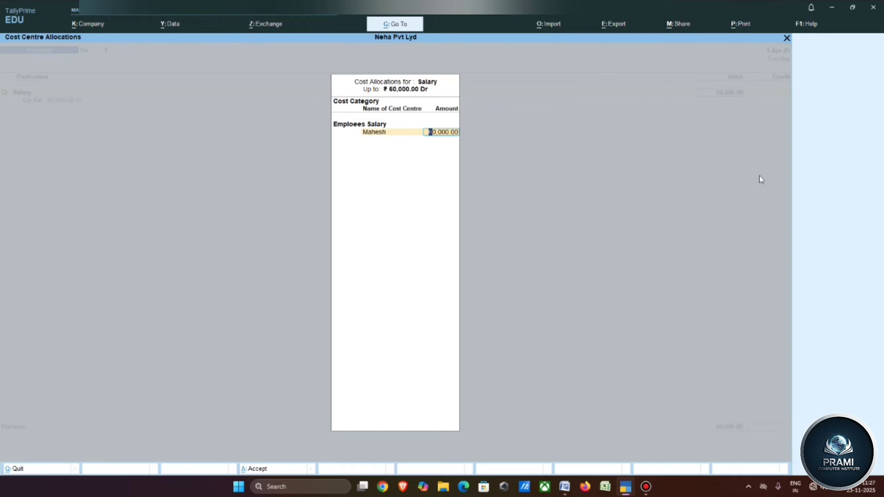
key(BackSpace)
text(15000)
key(Return)
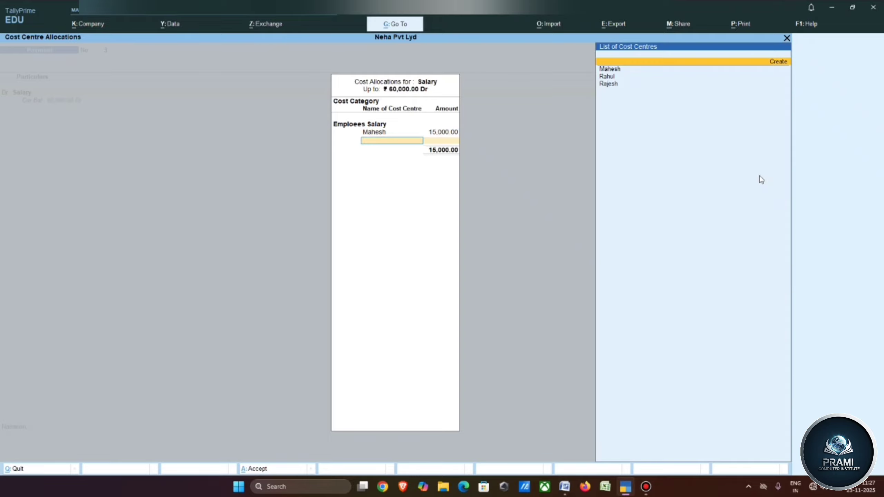
Step: Allocate 25,000 of the salary payment to the second employee's cost centre
key(Down)
key(Down)
key(Return)
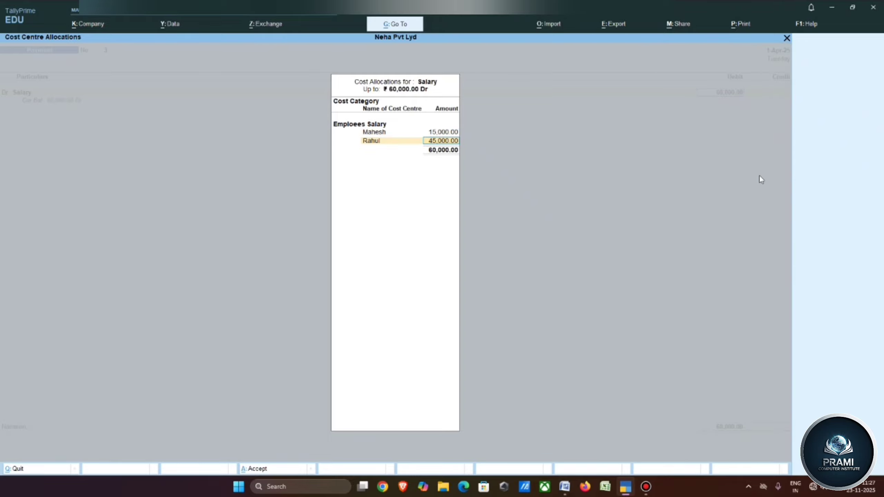
text(25000)
key(Return)
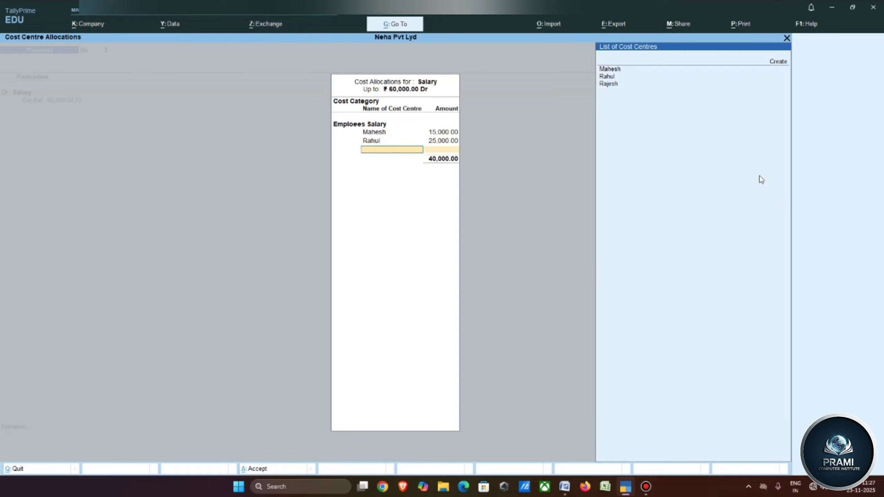
Step: Allocate 20,000 of the salary payment to the third employee's cost centre and finish the cost allocation
key(Down)
key(Down)
key(Down)
key(Return)
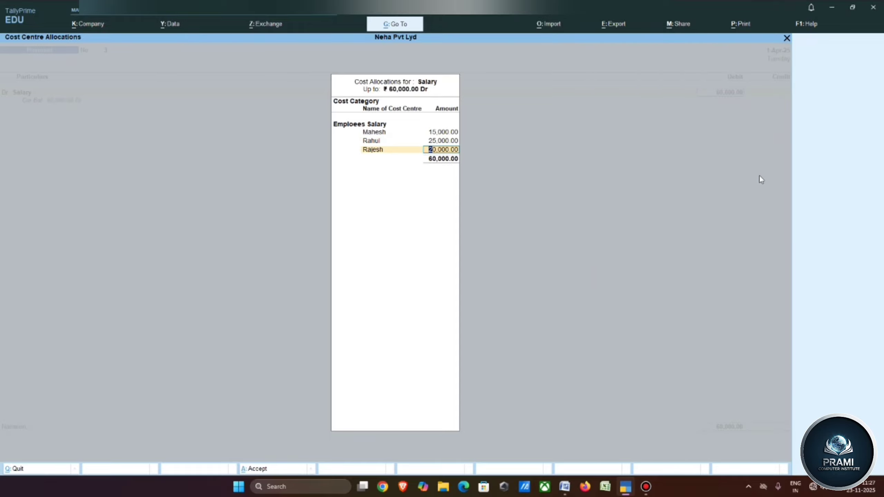
text(15)
key(BackSpace)
key(BackSpace)
text(20000)
key(Return)
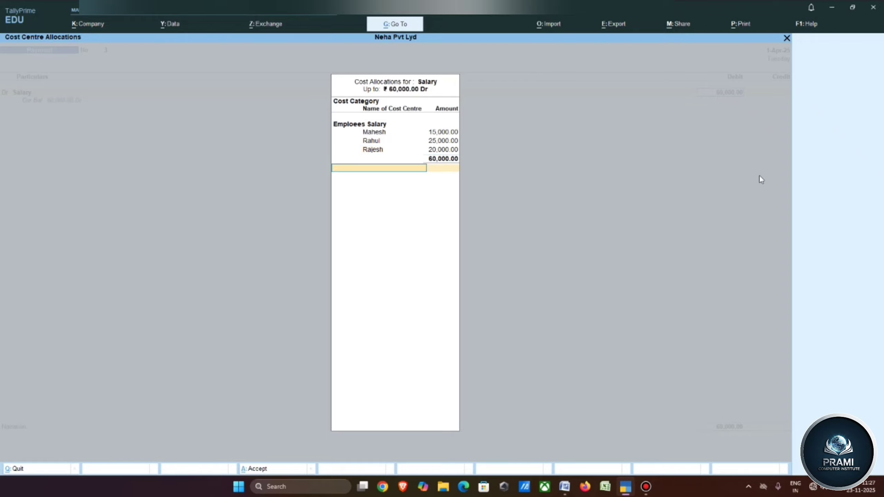
key(Return)
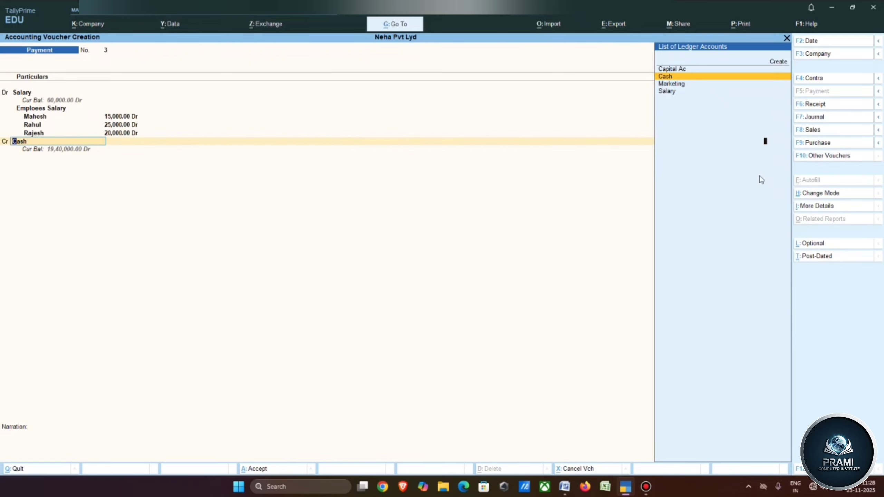
Step: Credit the salary payment to Cash and save the voucher without a narration
key(Return)
key(Return)
key(Return)
key(Return)
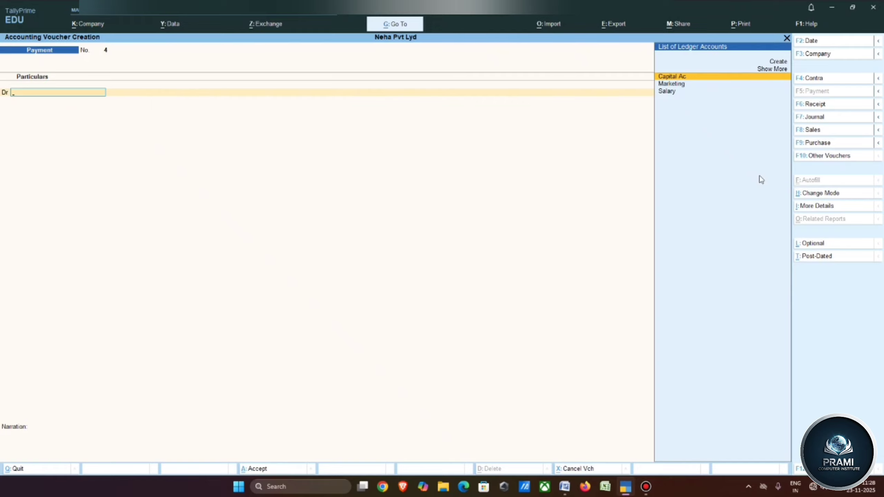
Step: Debit the Marketing ledger with 30,000 in a new payment voucher
key(Down)
key(Return)
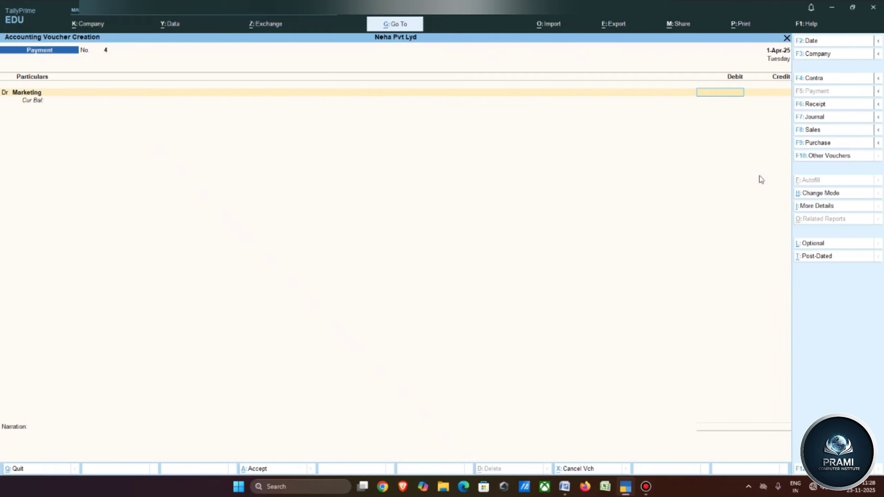
text(4000)
key(BackSpace)
key(BackSpace)
key(BackSpace)
key(BackSpace)
text(30000)
key(Return)
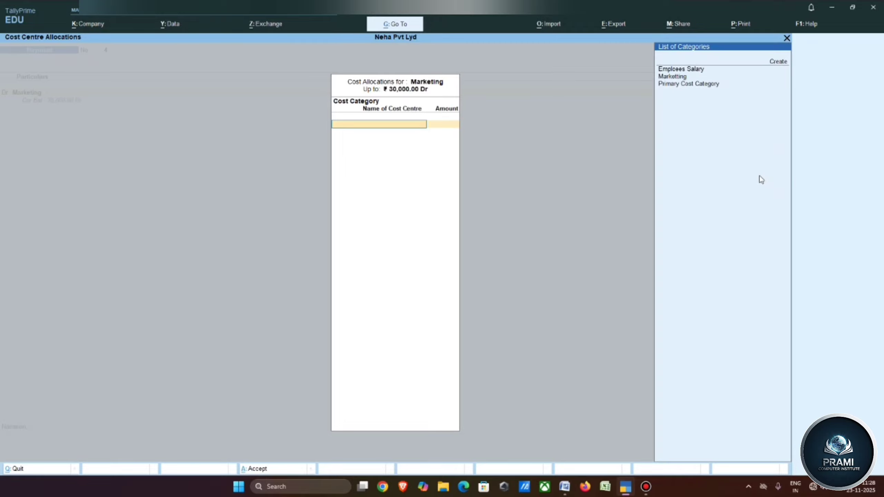
Step: Choose the Marketting category for the marketing allocation and assign 10,000 to the Banner cost centre
key(Down)
key(Return)
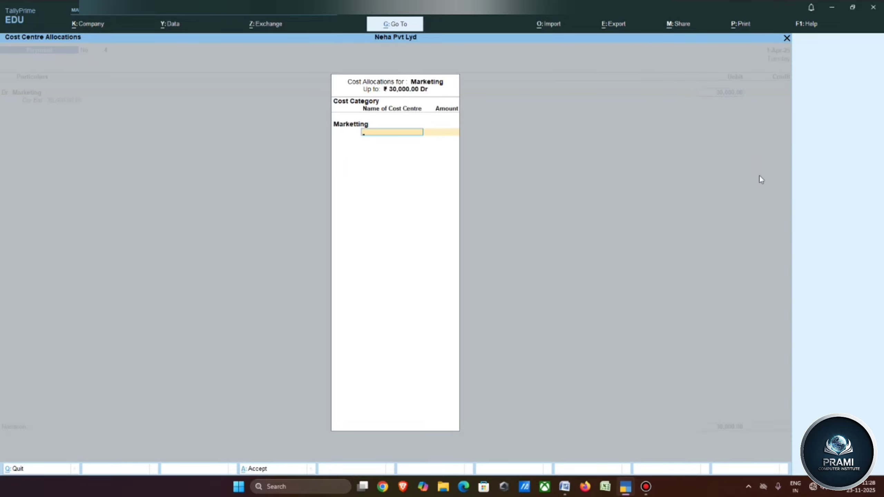
key(Return)
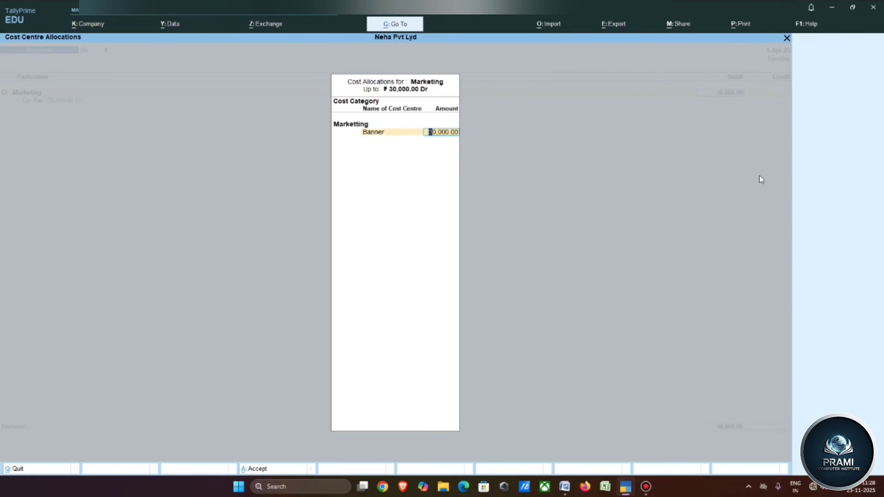
text(10000)
key(Return)
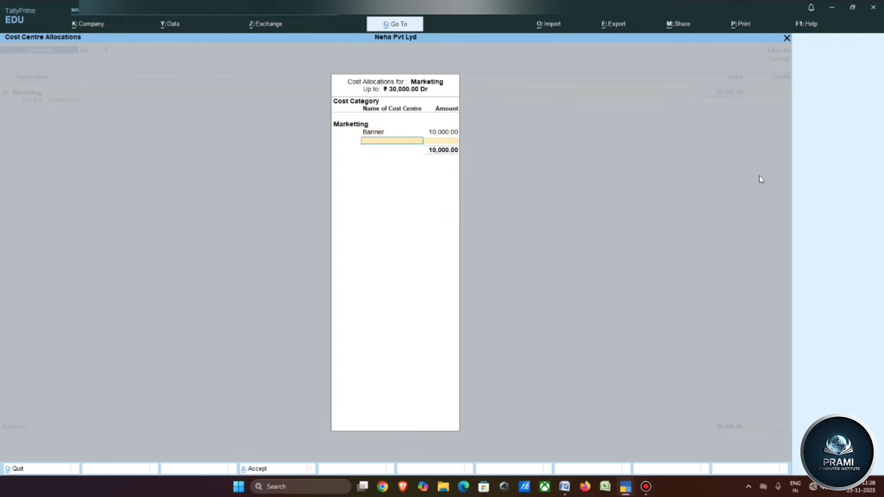
Step: Allocate 10,000 of the marketing payment to the Pemphlete cost centre
key(Down)
key(Down)
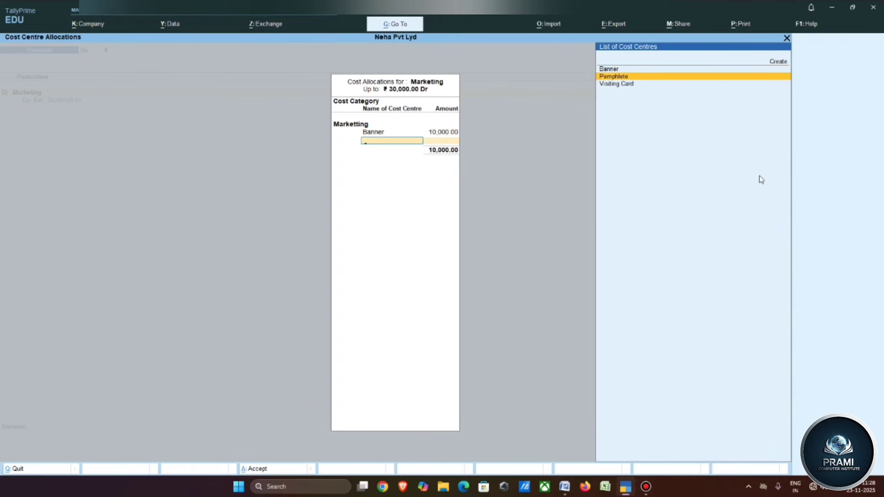
key(Return)
text(1)
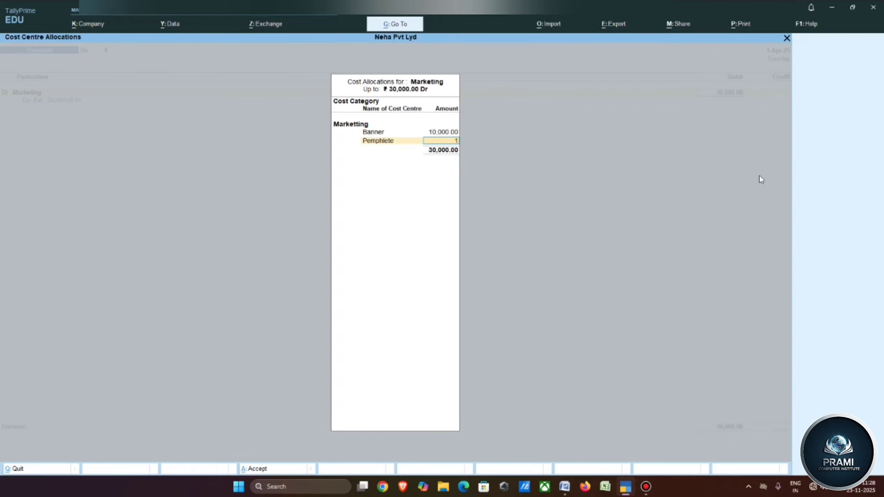
text(0,00000)
key(Return)
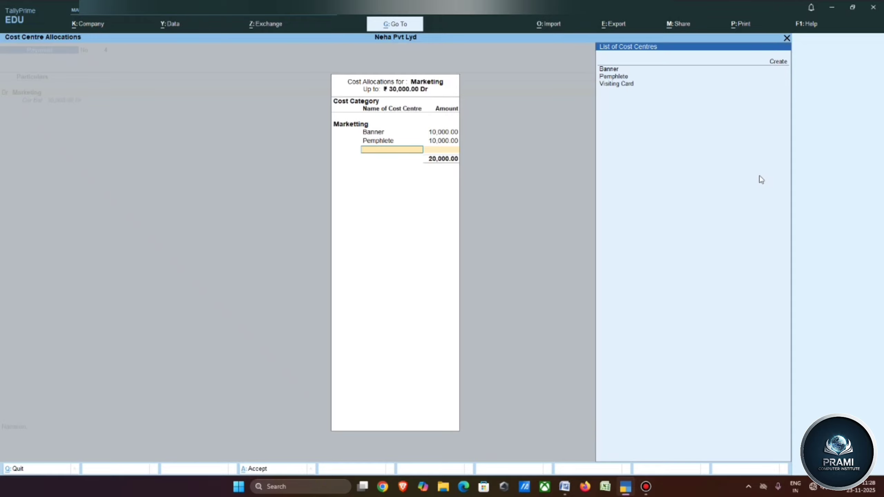
Step: Allocate 10,000 of the marketing payment to the Visiting Card cost centre and finish the cost allocation
key(Down)
key(Down)
key(Down)
key(Return)
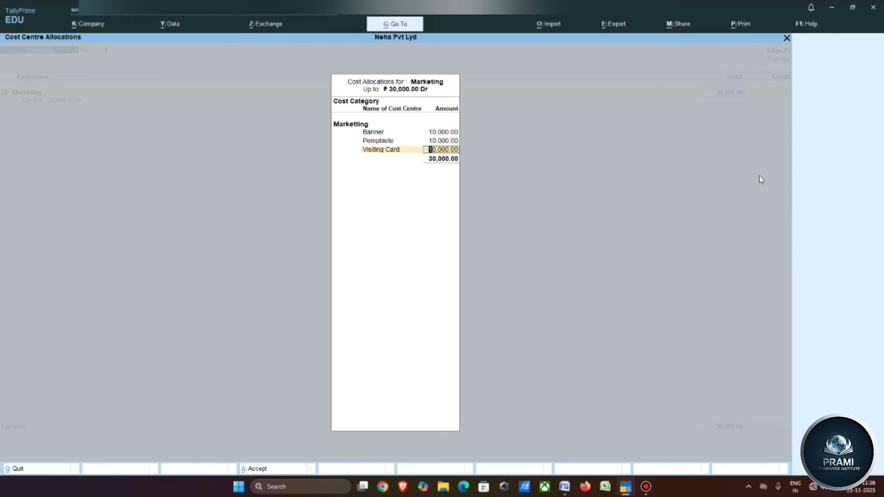
key(Return)
key(Return)
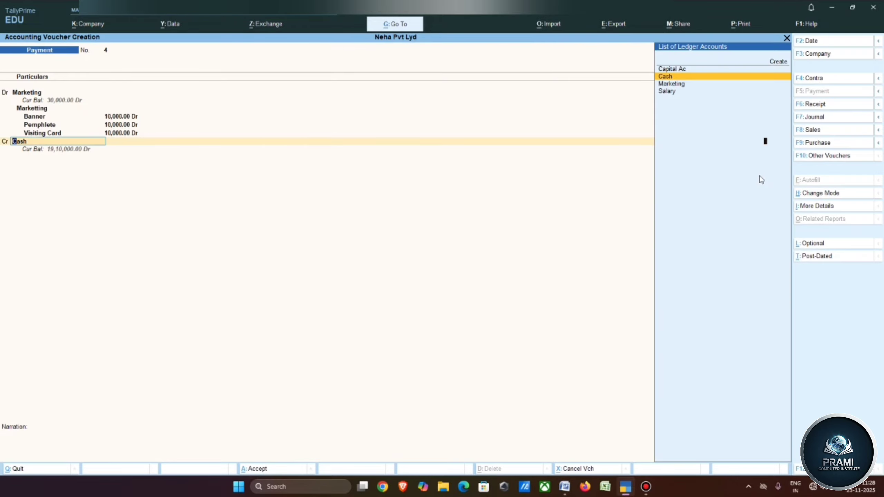
Step: Credit the marketing payment to Cash, save the voucher and leave voucher creation
key(Return)
key(Return)
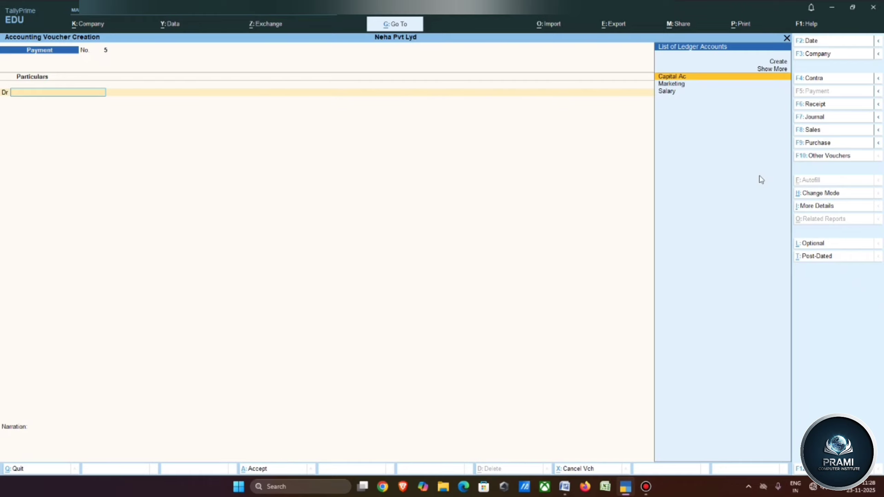
key(Escape)
key(Return)
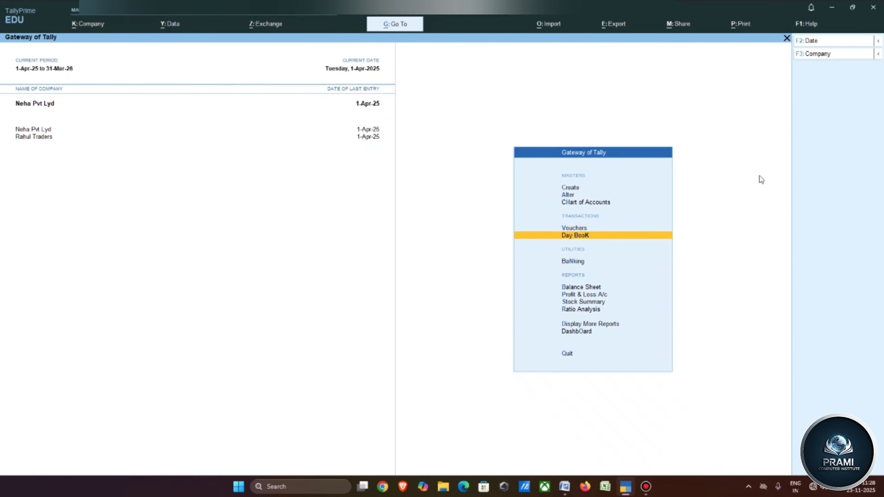
Step: Open the Day Book and delete the separate Marketing payment voucher
key(Return)
key(Down)
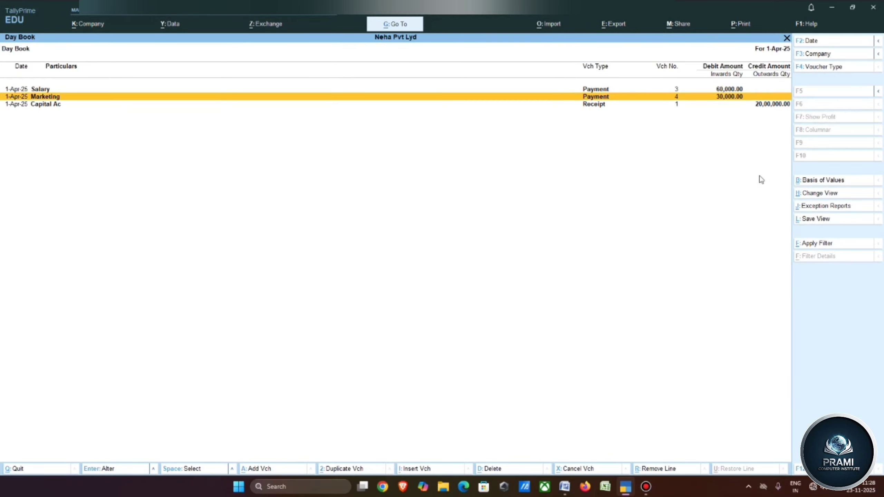
key(alt+d)
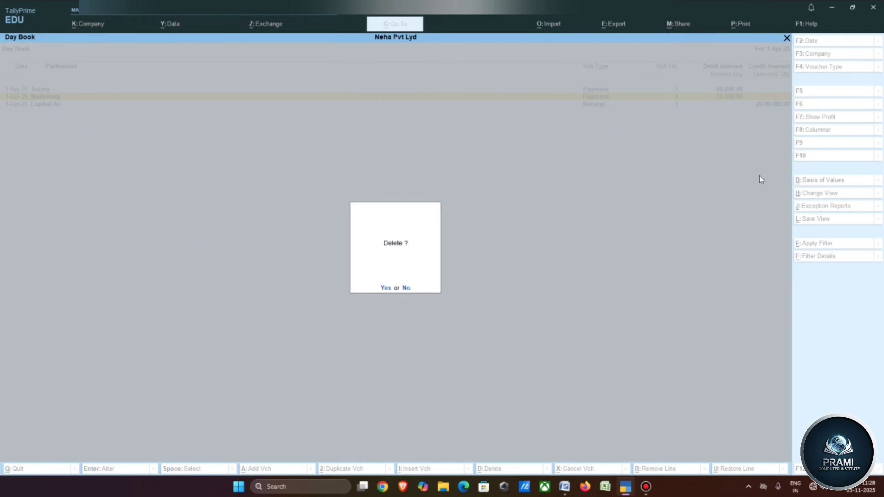
key(y)
Step: Open the Salary payment voucher for alteration and keep its existing employee allocations, proceeding to the Cash line
key(Return)
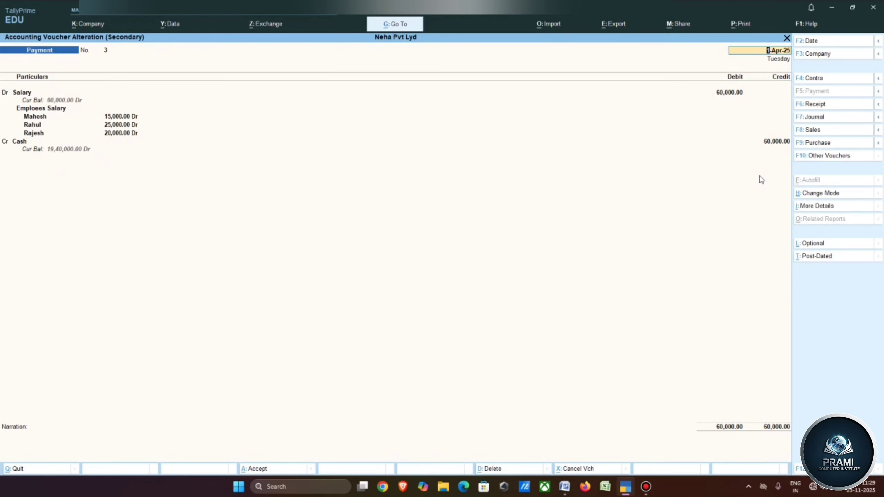
key(Return)
key(Return)
key(Return)
key(Return)
key(Return)
key(Return)
key(Return)
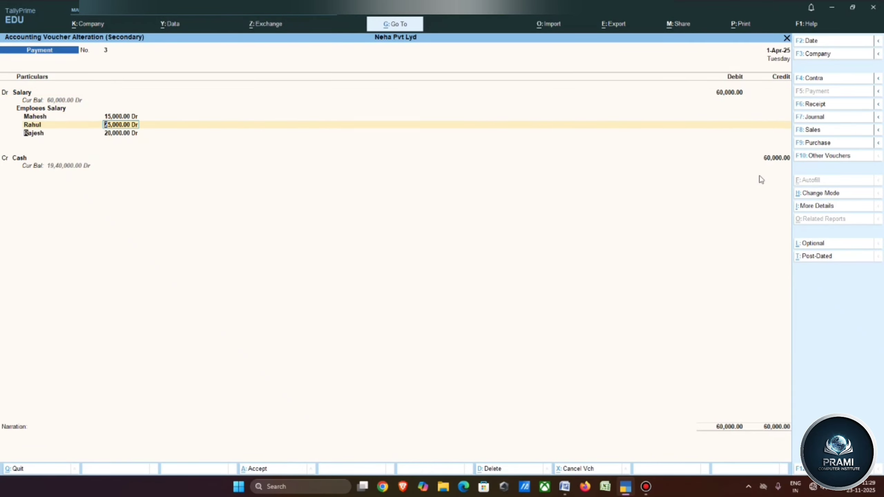
key(Return)
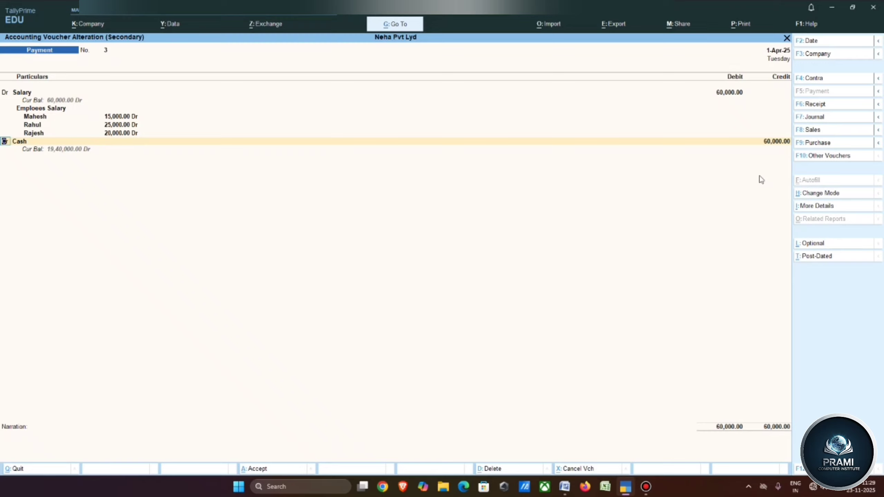
Step: Change the Cash line of the salary voucher into a debit to Marketing for 30,000
text(dr)
key(Return)
key(Down)
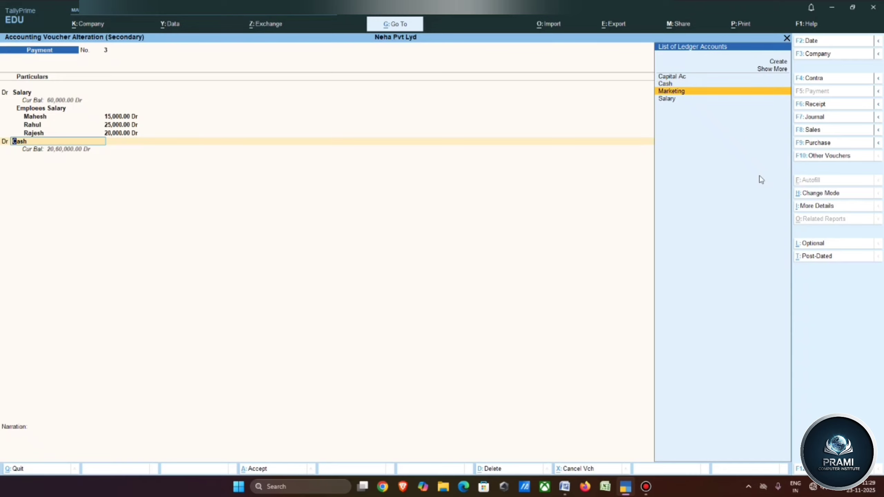
key(Return)
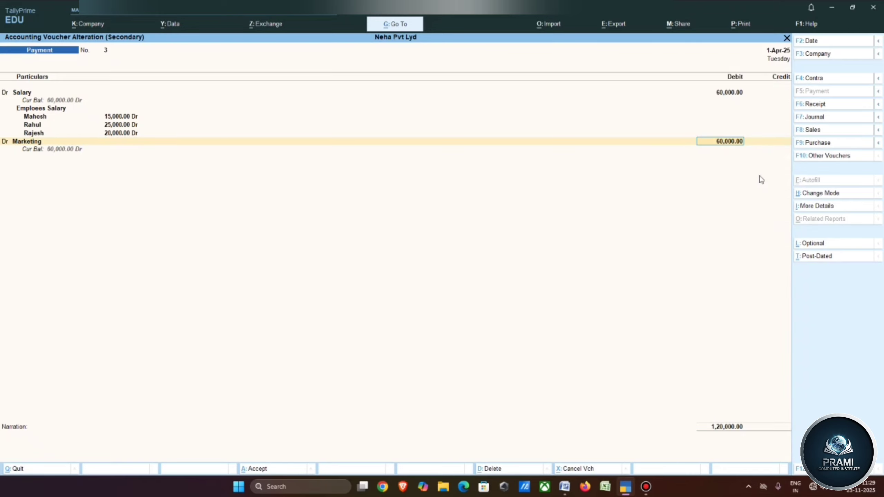
text(4)
text(30000)
key(Return)
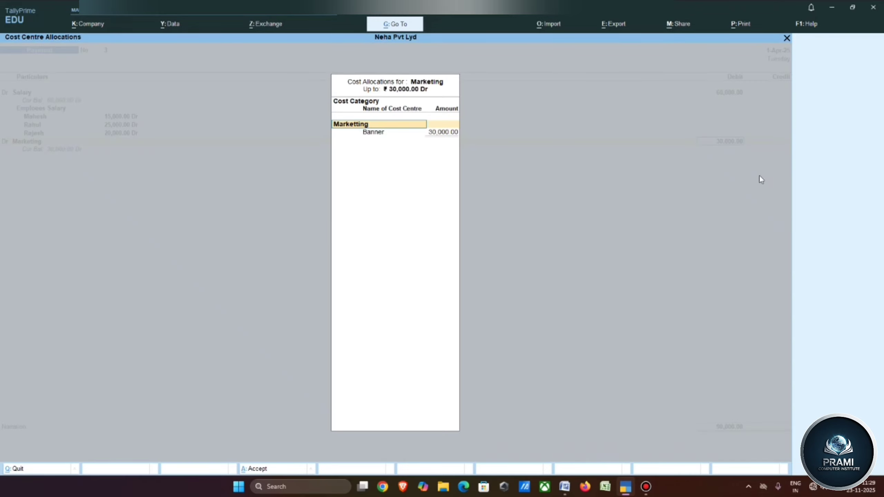
Step: Keep the Marketting category for the new debit line and set the Banner cost centre's amount to 10,000
key(Return)
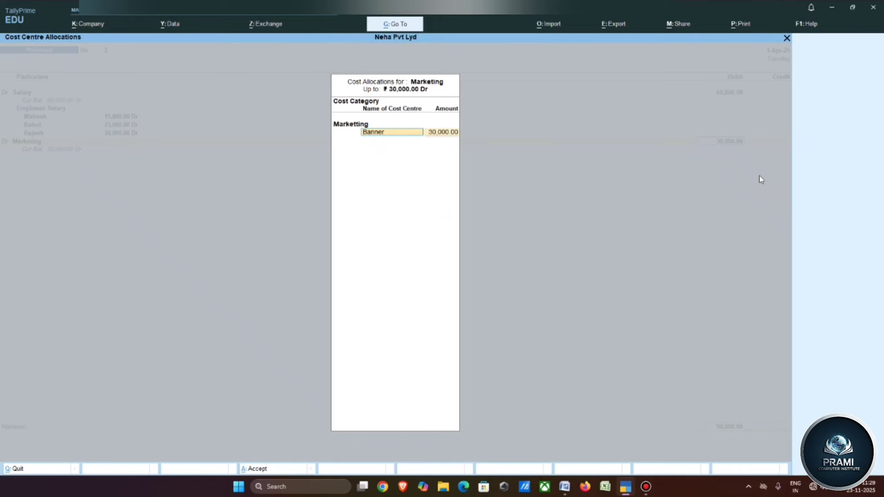
key(BackSpace)
key(Return)
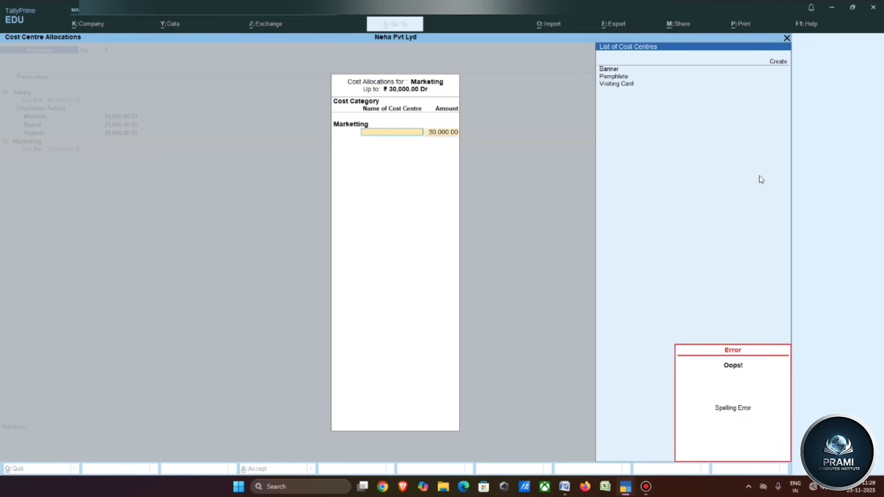
key(Return)
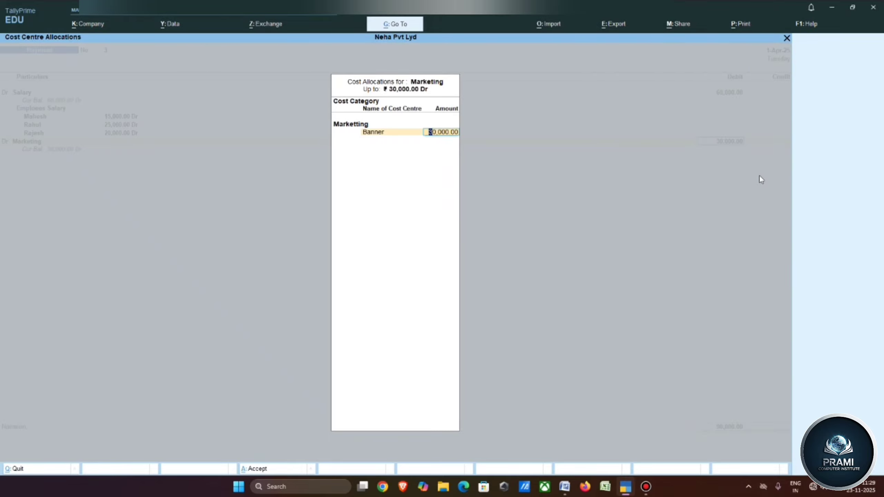
text(10,000)
key(Return)
Step: Allocate 10,000 of the added marketing debit to the Pemphlete cost centre
key(Down)
key(Down)
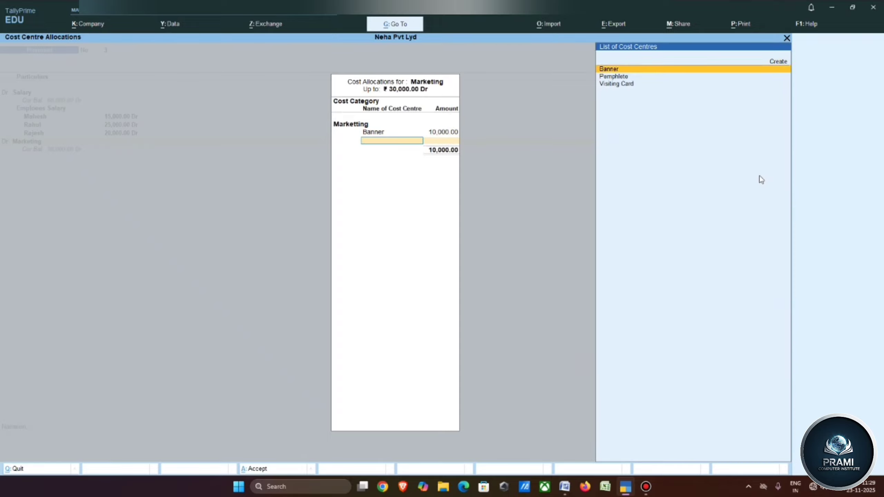
key(Return)
text(1)
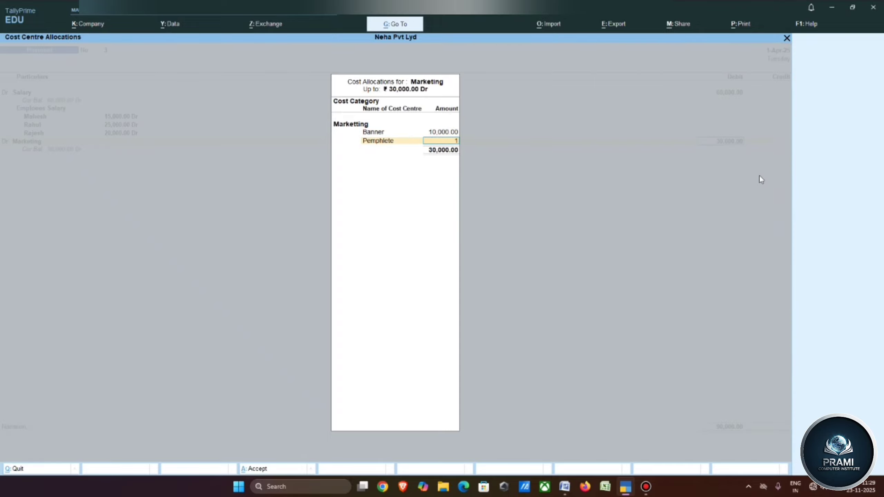
text(0,000)
key(Return)
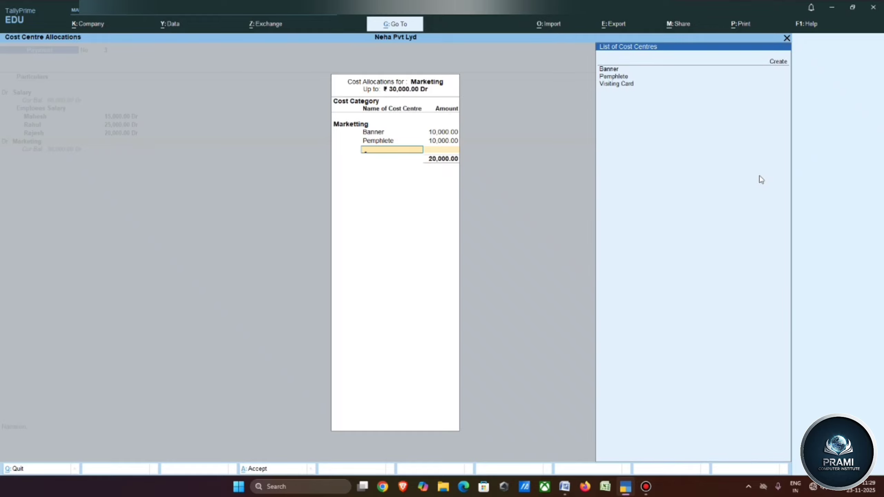
Step: Allocate the remaining 10,000 to the Visiting Card cost centre and close the cost allocation
key(Down)
key(Down)
key(Down)
key(Return)
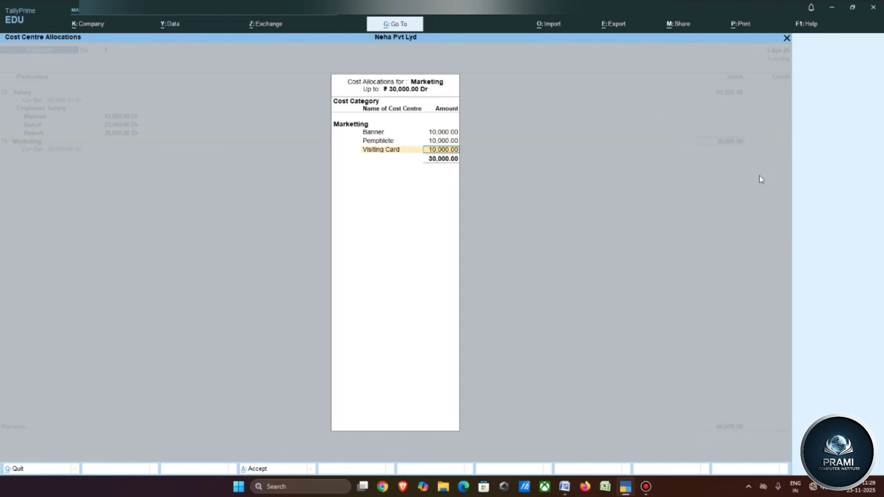
key(Return)
key(Return)
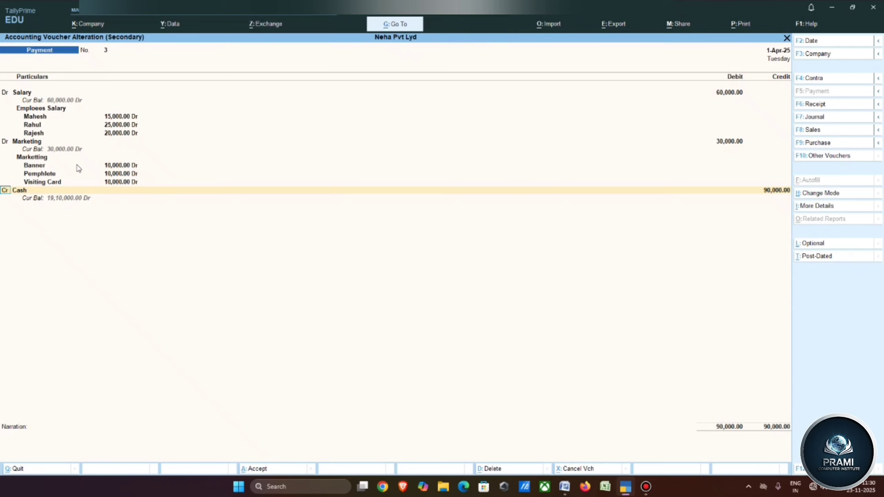
Step: Credit 90,000 to Cash for the combined salary and marketing payment, leave the narration empty and save the voucher
key(Return)
key(Return)
key(Return)
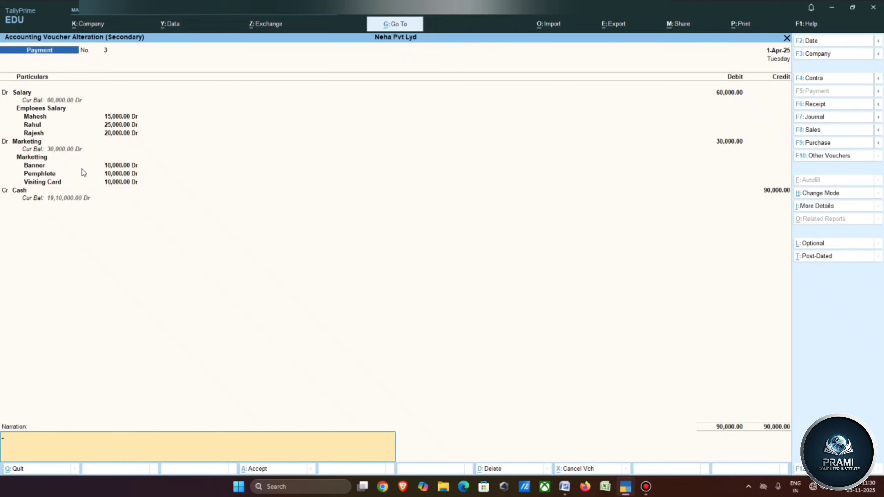
key(Return)
key(Return)
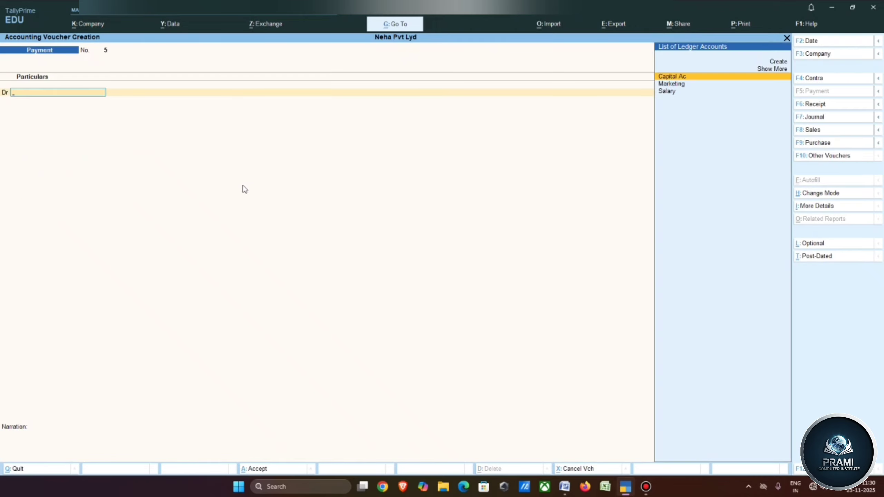
key(Down)
key(Down)
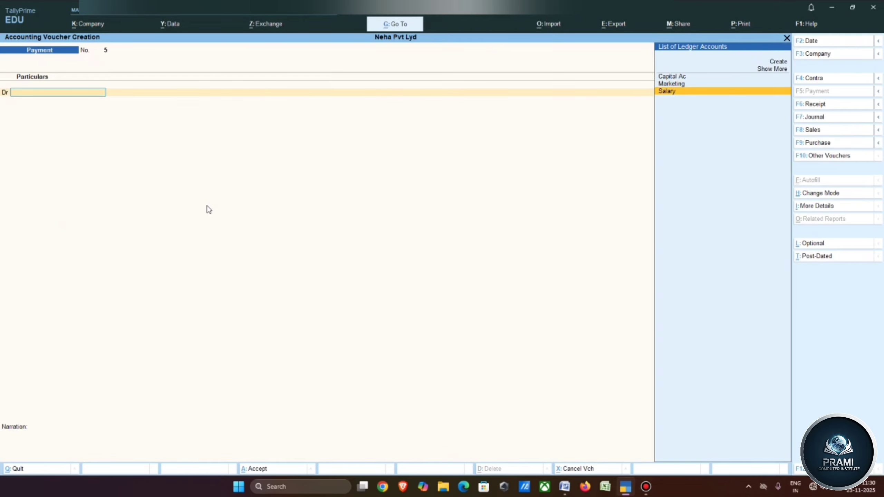
key(Return)
text(2,000)
key(Return)
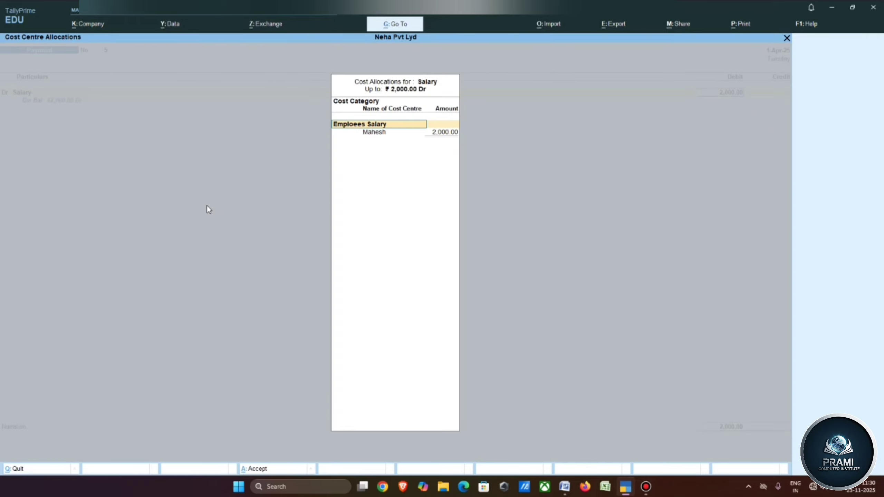
key(Escape)
key(Return)
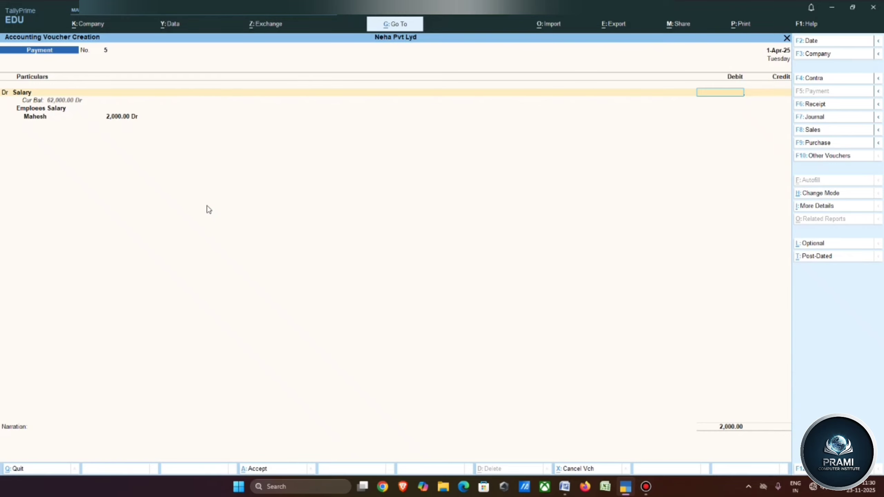
key(Escape)
key(Return)
Step: Open the company features from a new payment voucher and examine the Accounting options, including Enable Cost Centres
key(v)
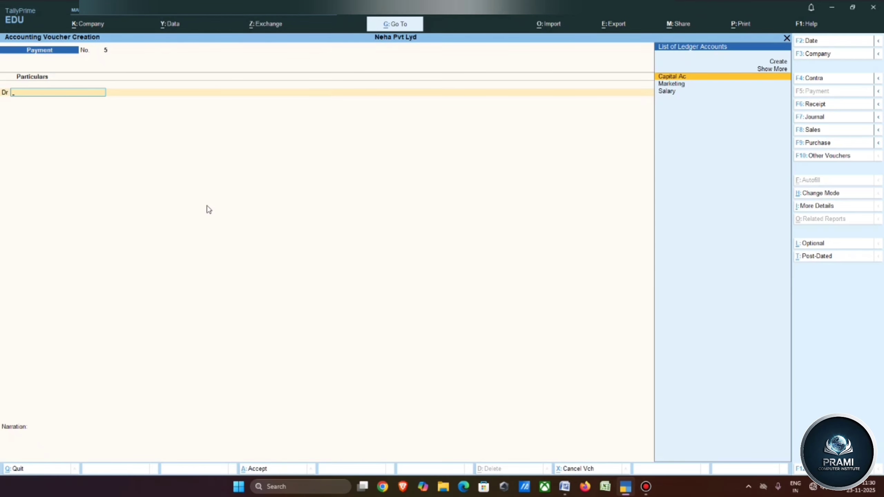
key(F11)
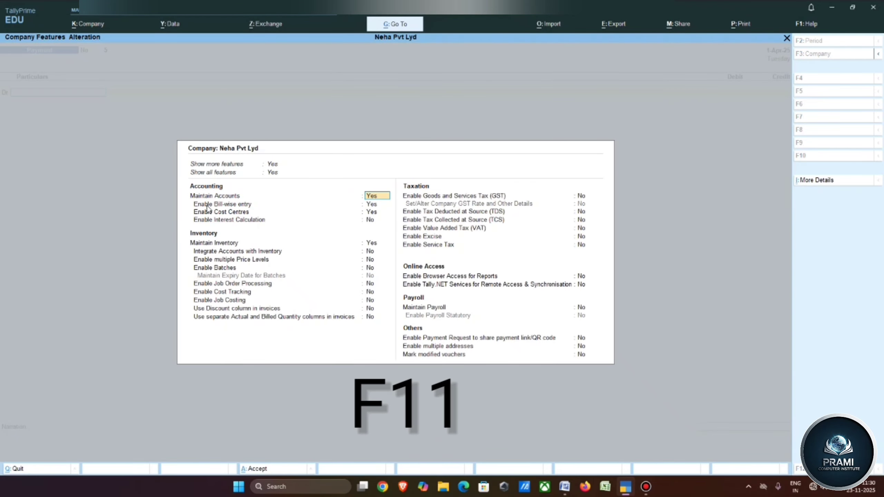
key(Down)
key(Down)
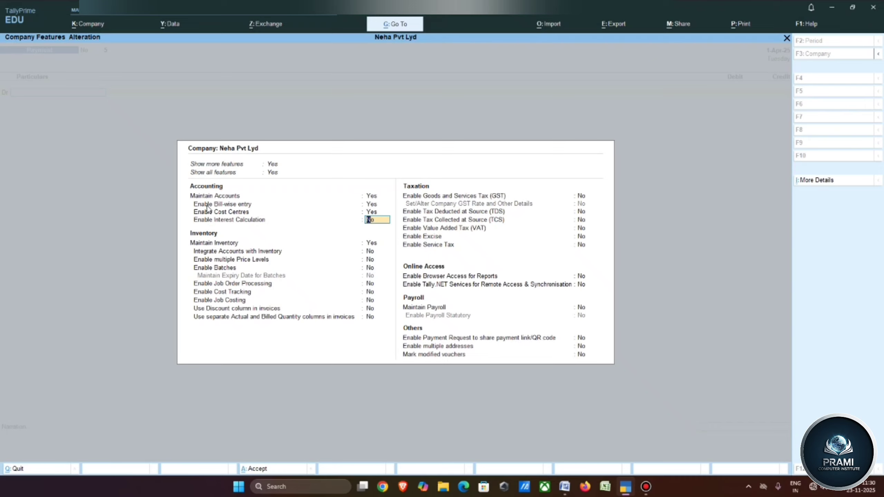
key(Up)
key(Up)
key(Up)
key(Down)
key(Down)
key(Down)
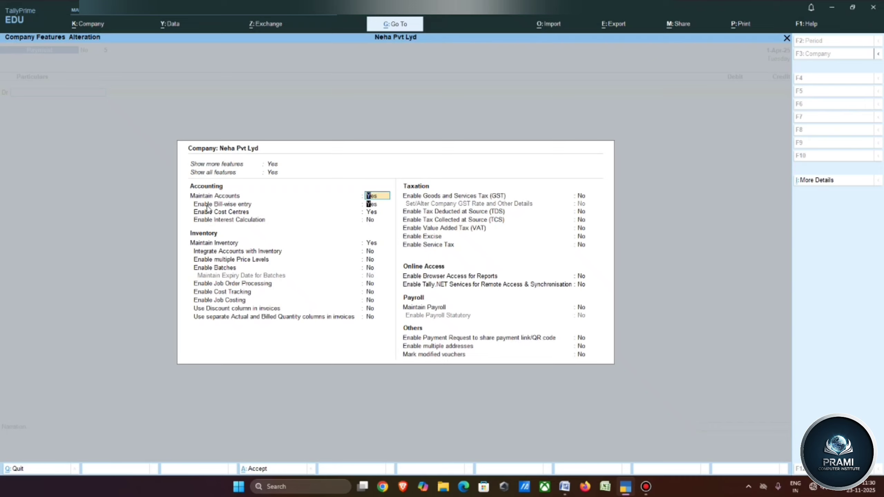
key(Up)
key(Up)
key(Down)
key(Down)
key(Up)
key(Up)
key(Down)
key(Down)
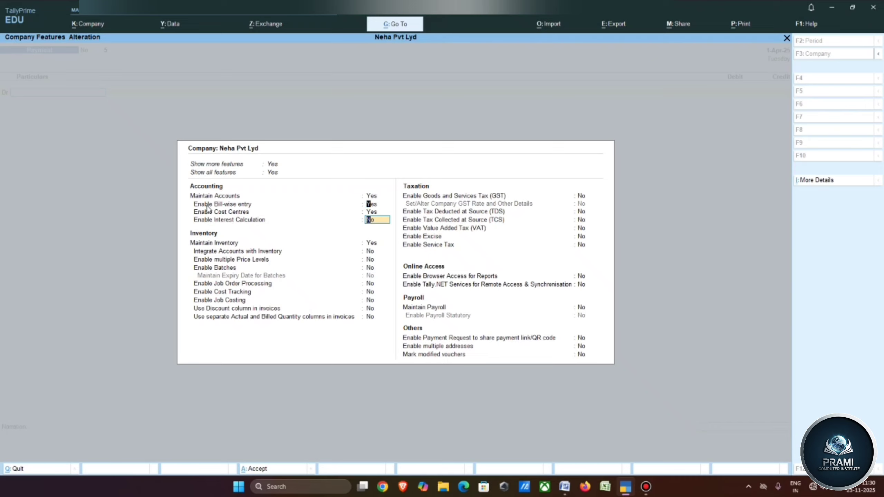
key(Up)
key(Up)
key(Down)
key(Down)
key(Up)
key(Up)
key(Down)
key(Down)
key(Up)
key(Up)
key(Up)
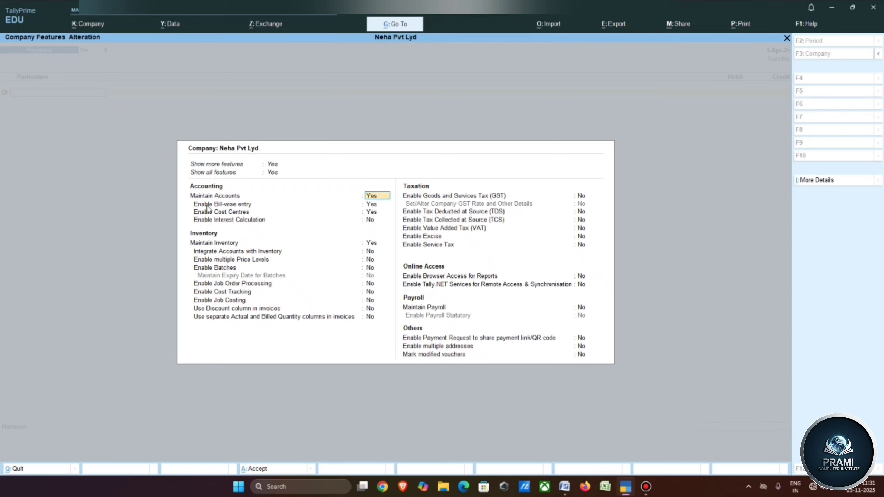
Step: Disable cost centres for the company, keep Maintain Accounts and Bill-wise entry set to Yes, and save the features
key(n)
key(Return)
key(Up)
key(Up)
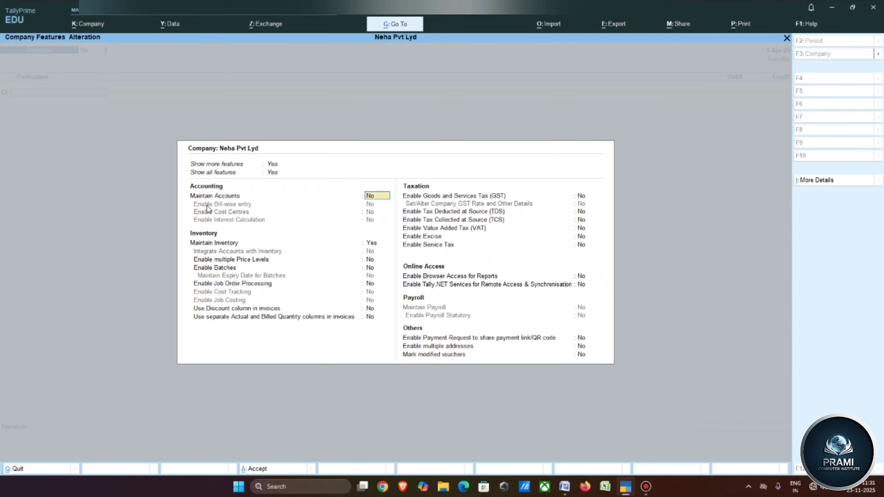
key(Return)
text(yy)
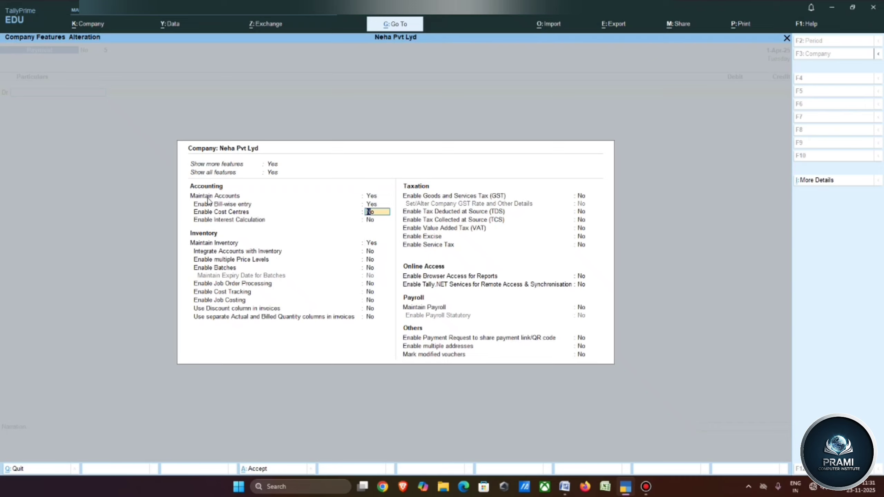
key(Return)
key(Return)
key(ctrl+a)
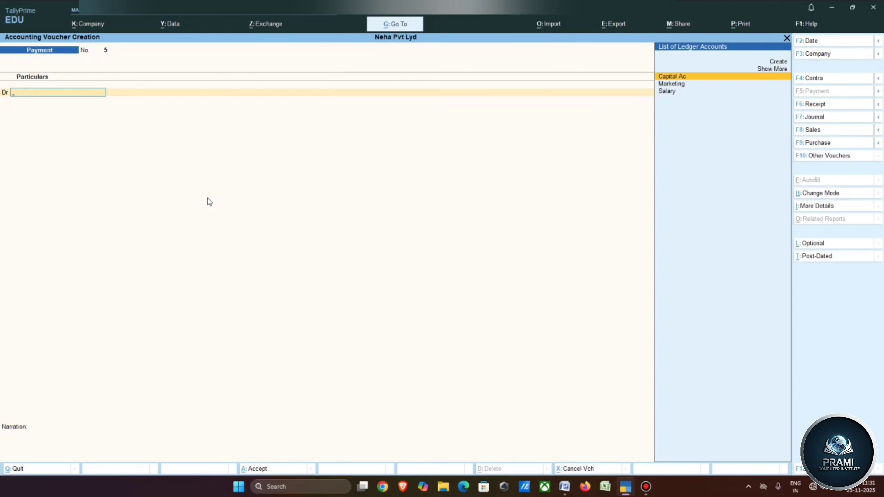
Step: Enter a trial payment debiting Salary 200 and crediting Cash, and leave voucher creation
key(Down)
key(Down)
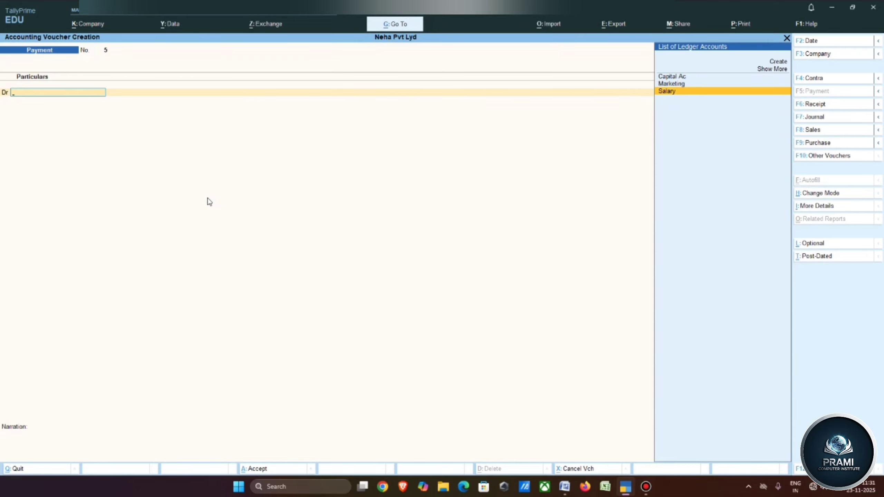
key(Return)
text(200)
key(Return)
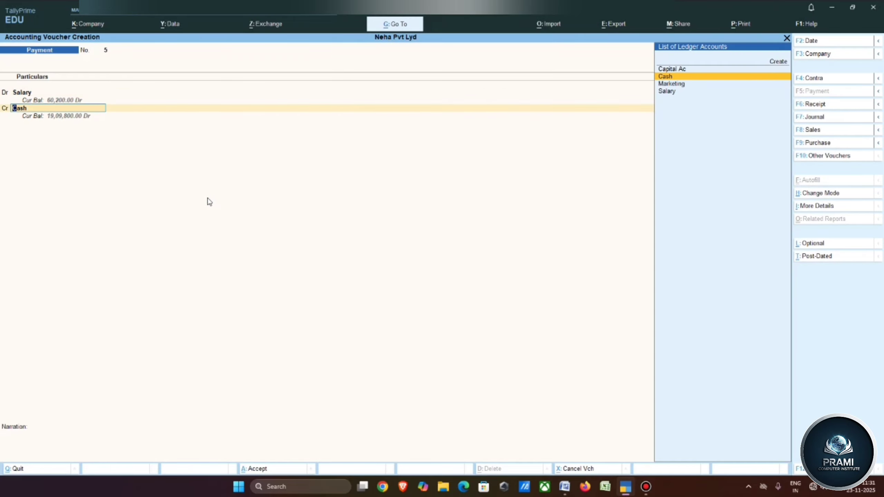
key(Return)
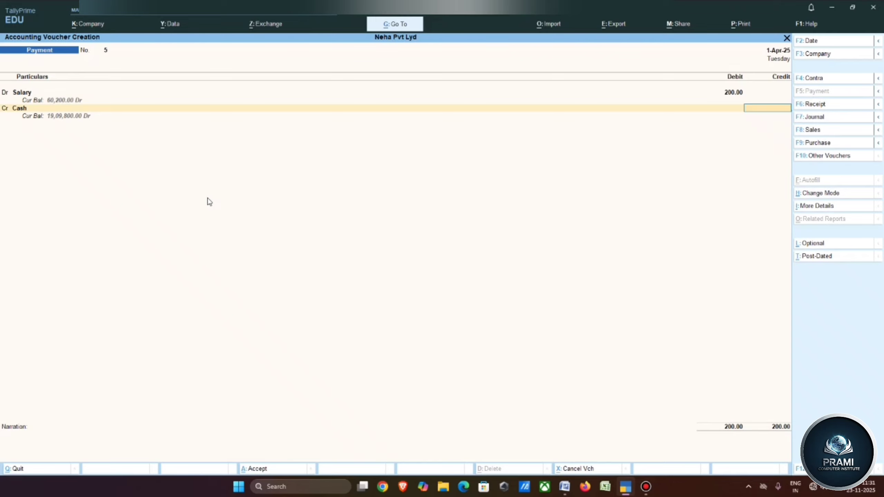
key(ctrl+a)
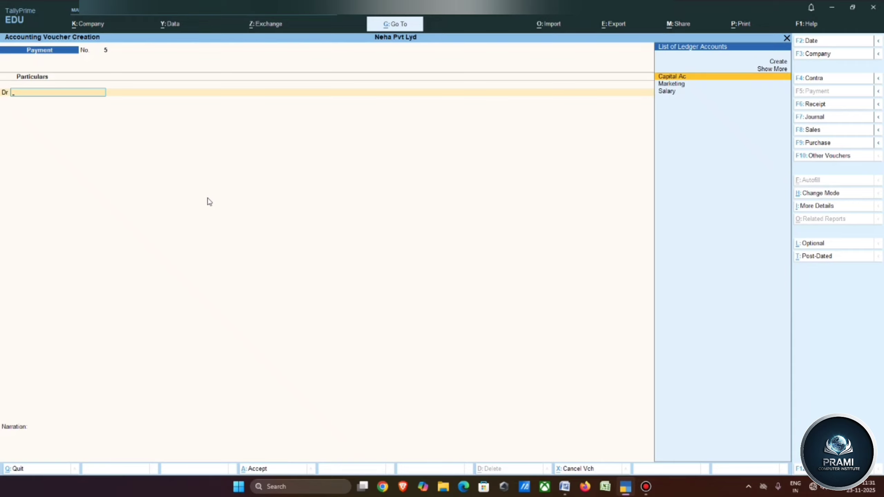
key(Escape)
key(y)
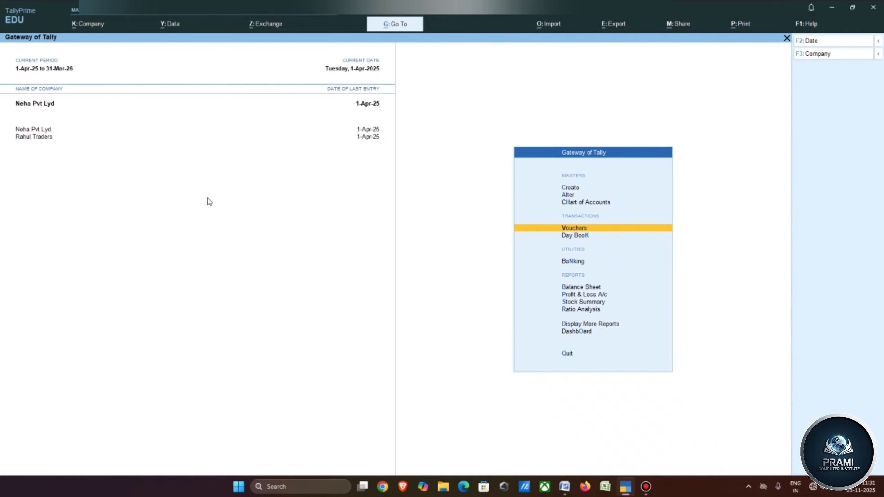